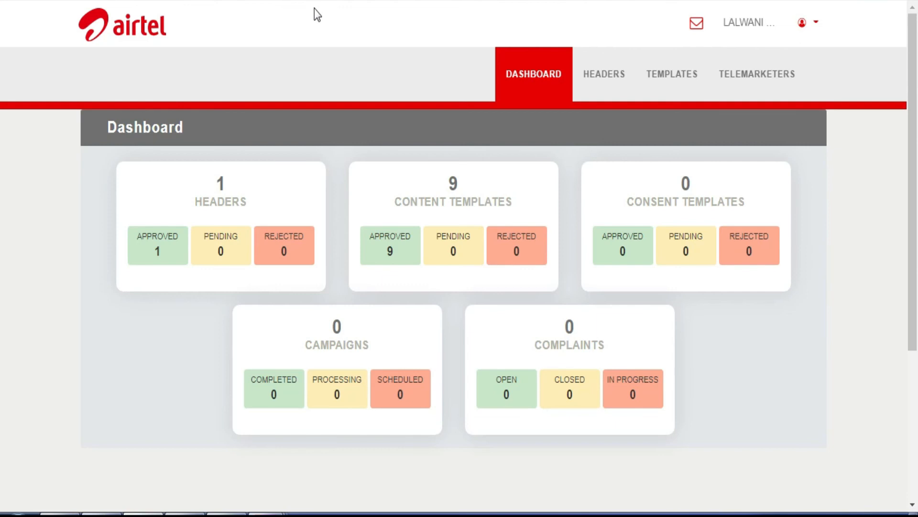
Dismiss the BSNL OTP verification prompt and open the content templates page in the Airtel portal
{"action": "mouse_move", "coordinate": [663, 96]}
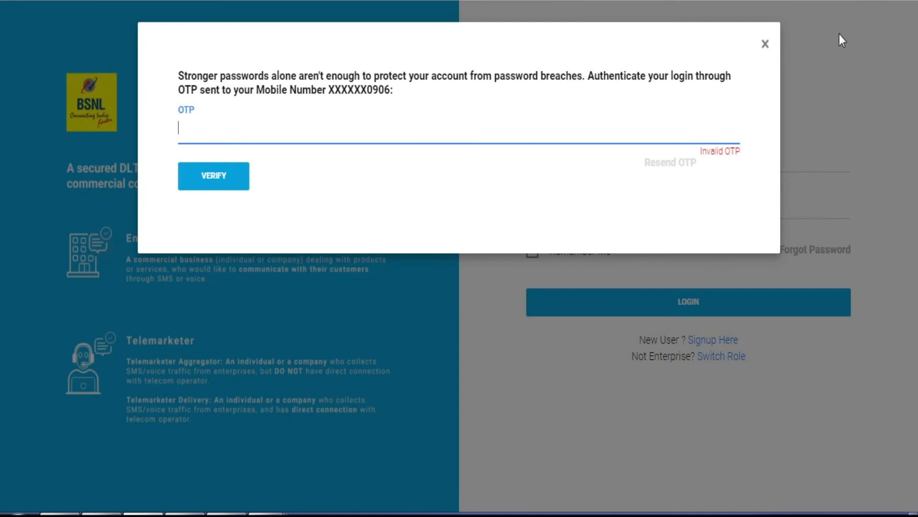
{"action": "left_click", "coordinate": [770, 44]}
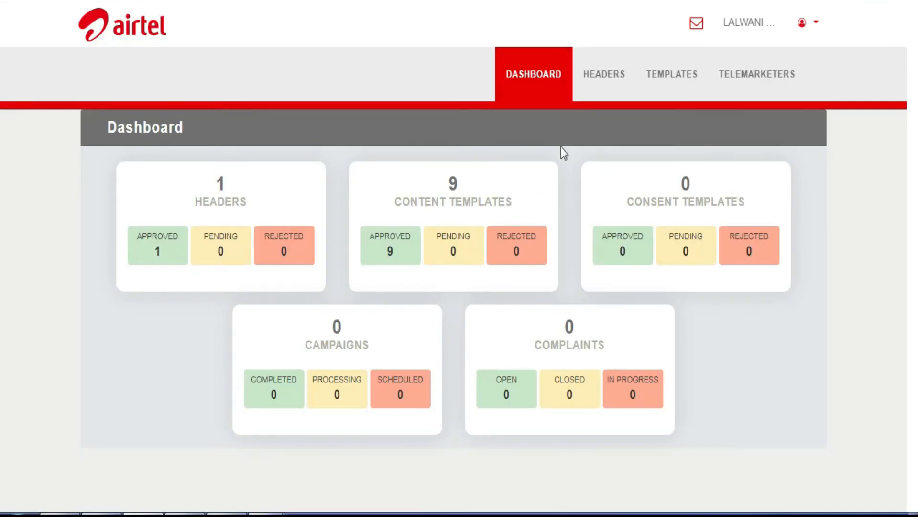
{"action": "mouse_move", "coordinate": [687, 87]}
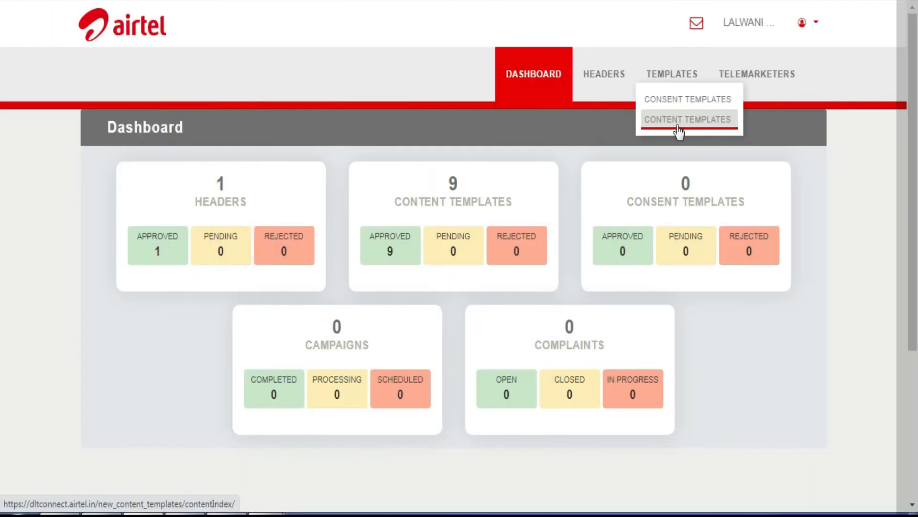
{"action": "left_click", "coordinate": [678, 120]}
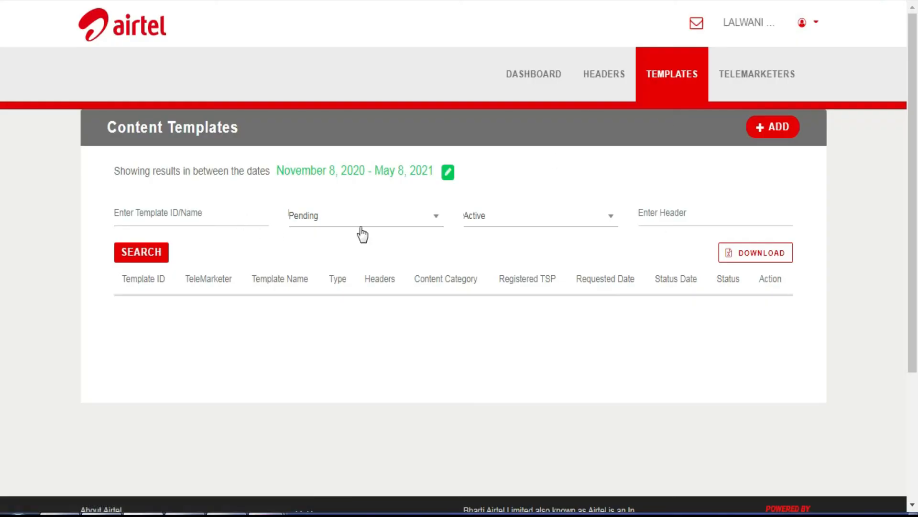
Filter the Airtel content templates by Approved status, run the search and review the listed templates
{"action": "left_click", "coordinate": [323, 221]}
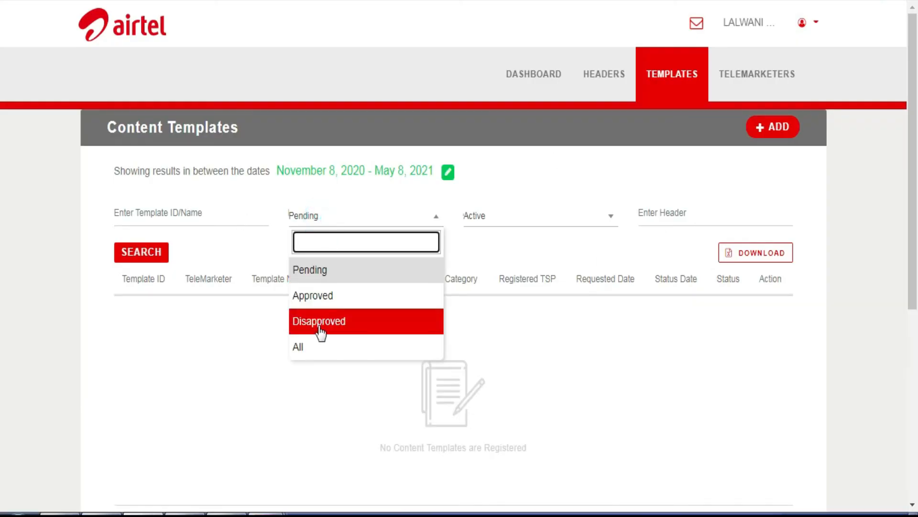
{"action": "left_click", "coordinate": [317, 302]}
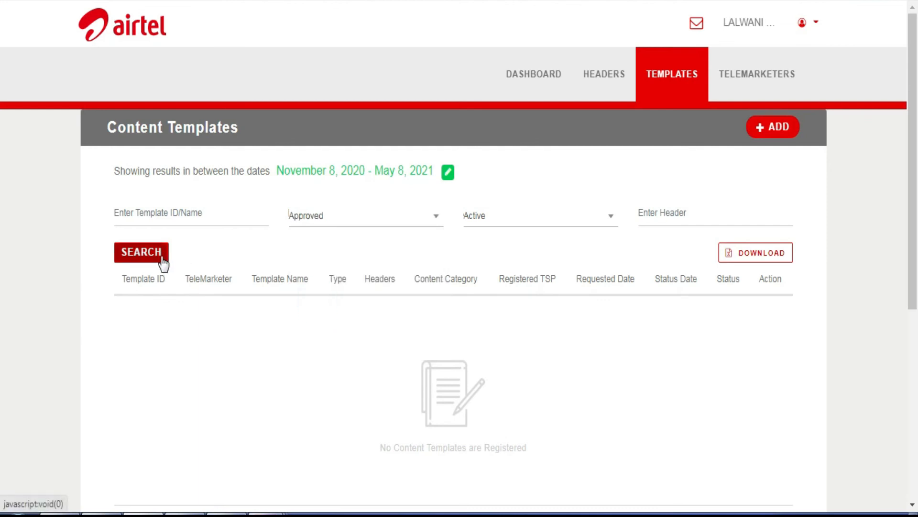
{"action": "left_click", "coordinate": [752, 262]}
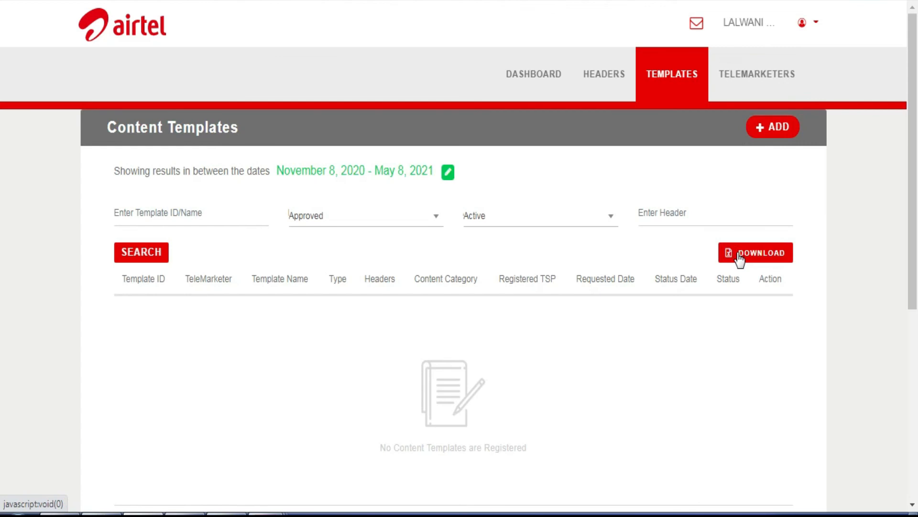
{"action": "left_click", "coordinate": [151, 255]}
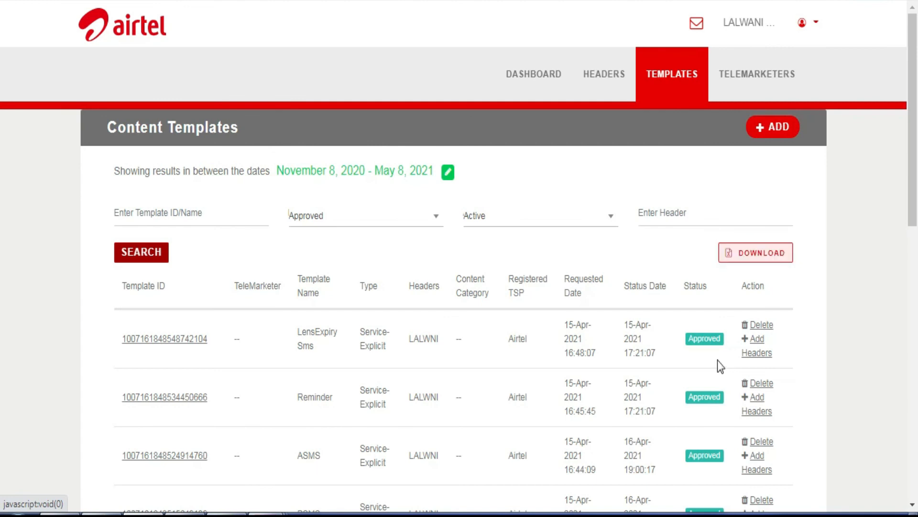
{"action": "scroll", "coordinate": [717, 360], "scroll_direction": "down", "scroll_amount": 8}
{"action": "scroll", "coordinate": [716, 342], "scroll_direction": "up", "scroll_amount": 5}
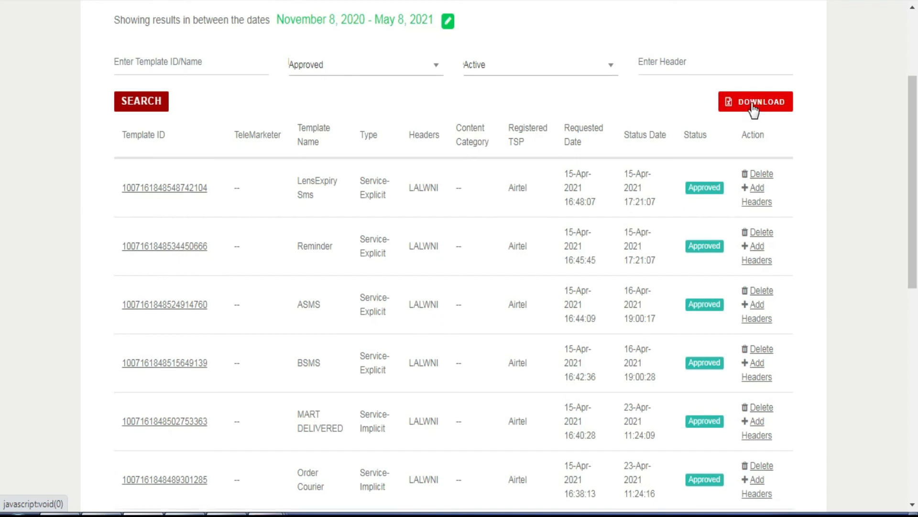
{"action": "scroll", "coordinate": [754, 103], "scroll_direction": "up", "scroll_amount": 3}
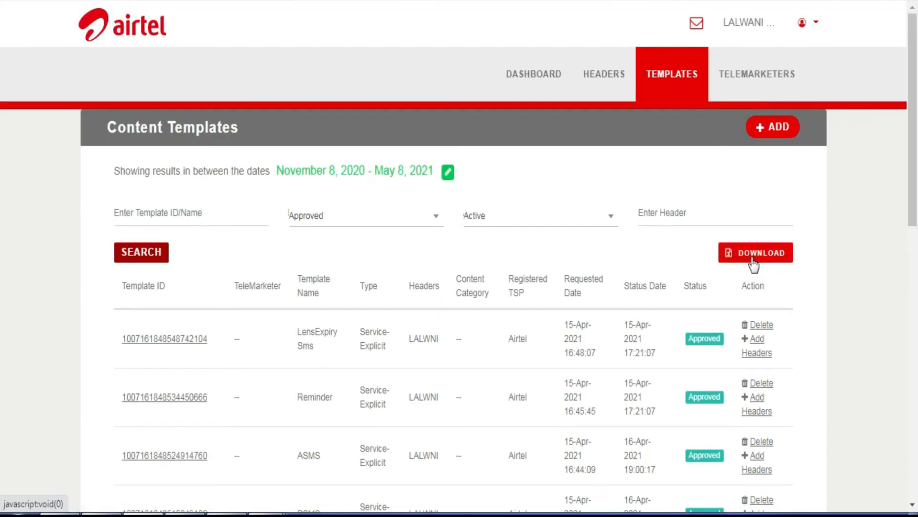
{"action": "scroll", "coordinate": [755, 263], "scroll_direction": "down", "scroll_amount": 2}
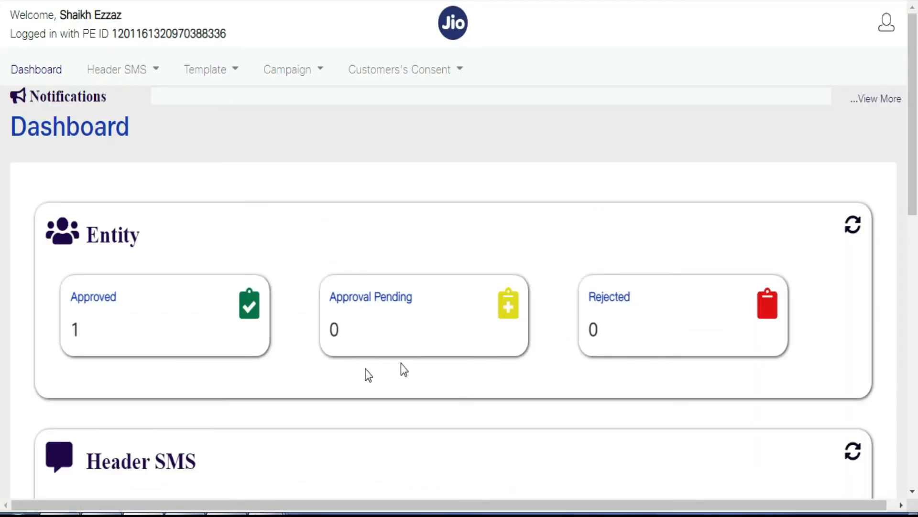
Switch to the Jio portal and open the registered templates in Content Template Details
{"action": "scroll", "coordinate": [383, 342], "scroll_direction": "down", "scroll_amount": 5}
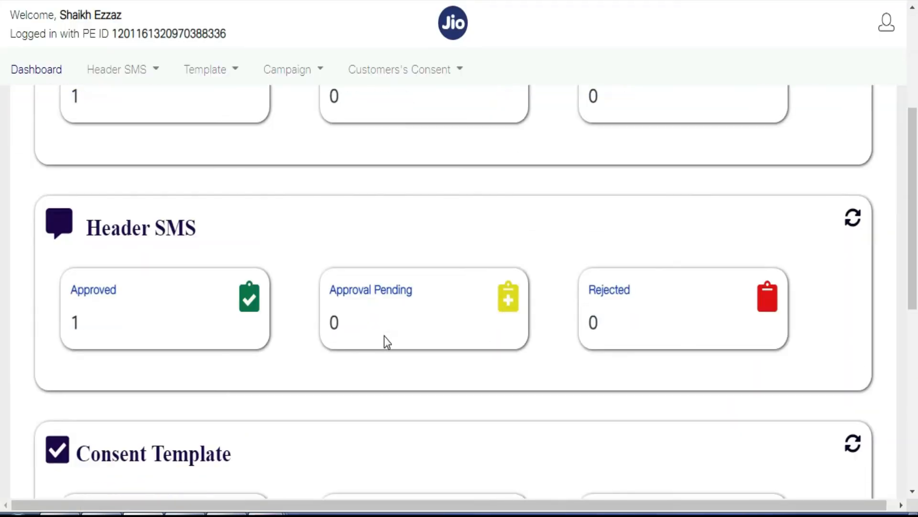
{"action": "scroll", "coordinate": [503, 334], "scroll_direction": "down", "scroll_amount": 3}
{"action": "scroll", "coordinate": [503, 334], "scroll_direction": "up", "scroll_amount": 10}
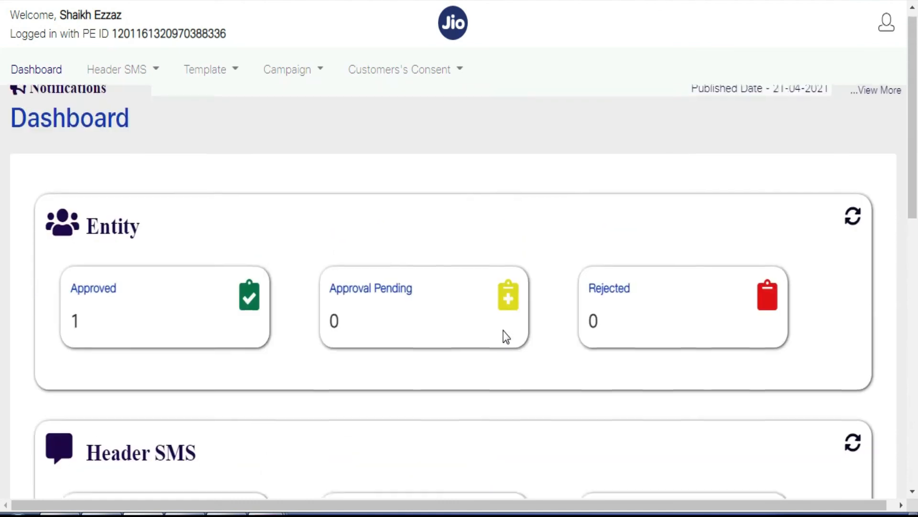
{"action": "left_click", "coordinate": [287, 70]}
{"action": "left_click", "coordinate": [221, 76]}
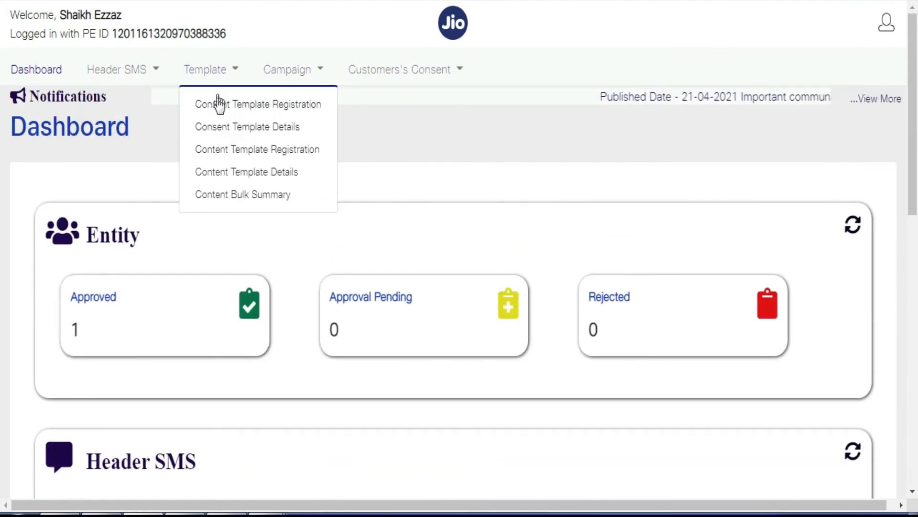
{"action": "left_click", "coordinate": [248, 178]}
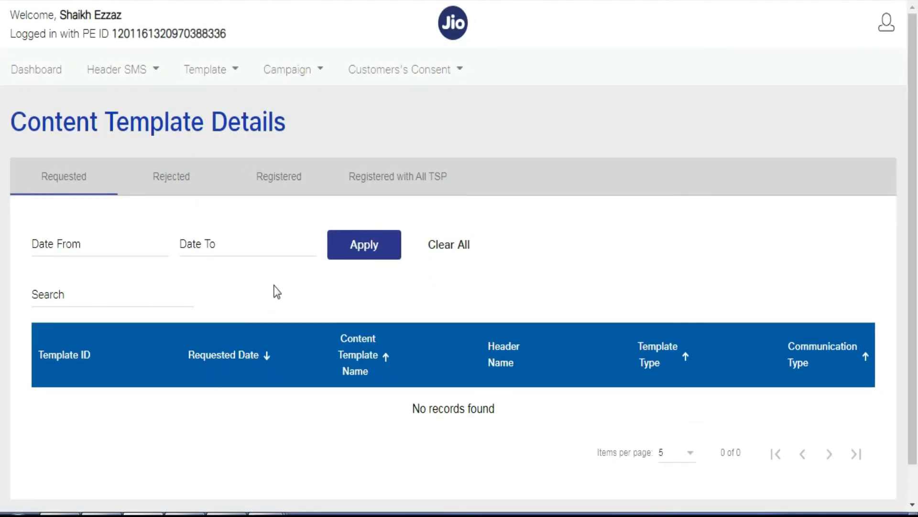
{"action": "scroll", "coordinate": [276, 292], "scroll_direction": "down", "scroll_amount": 1}
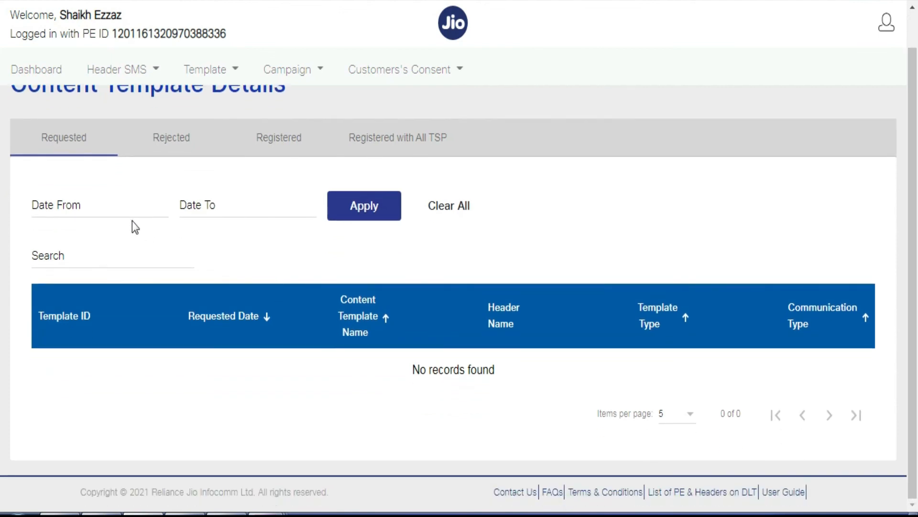
{"action": "left_click", "coordinate": [282, 141]}
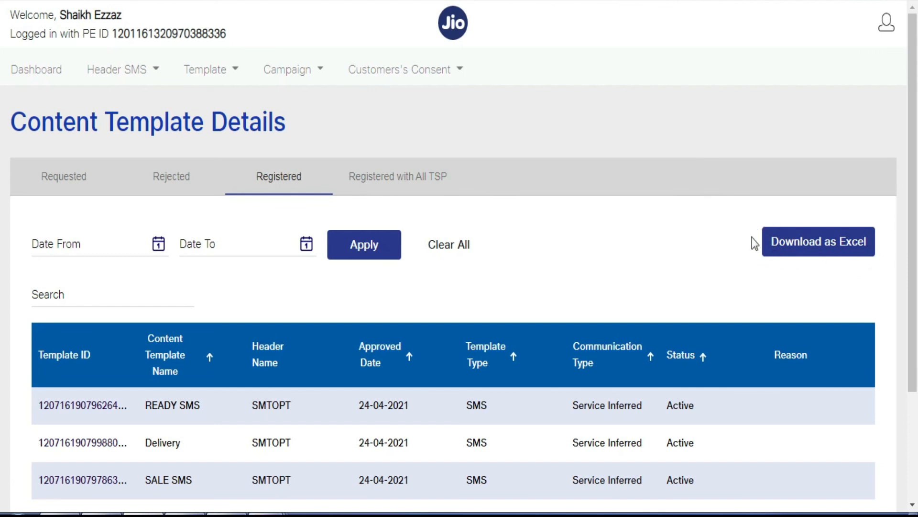
Examine the Template ID column of the registered Jio templates and highlight the logged-in PE ID
{"action": "scroll", "coordinate": [457, 340], "scroll_direction": "down", "scroll_amount": 3}
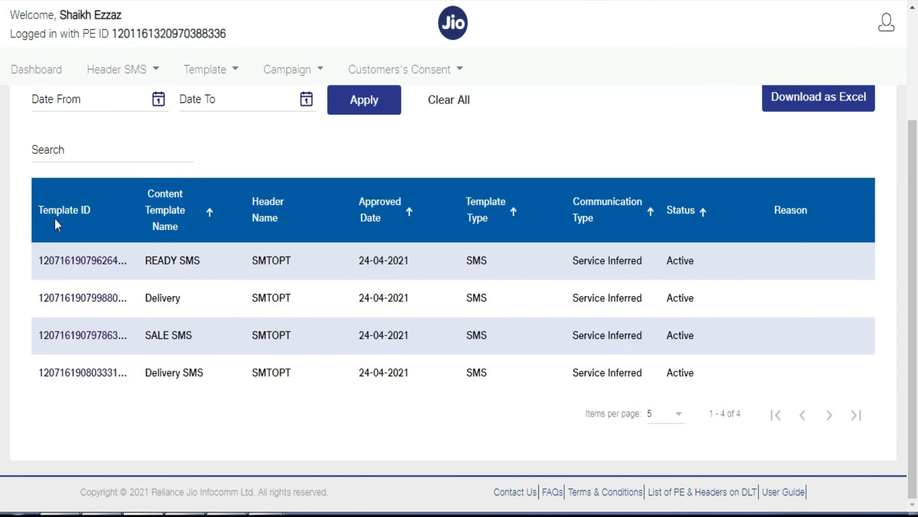
{"action": "left_click_drag", "start_coordinate": [45, 212], "coordinate": [91, 216]}
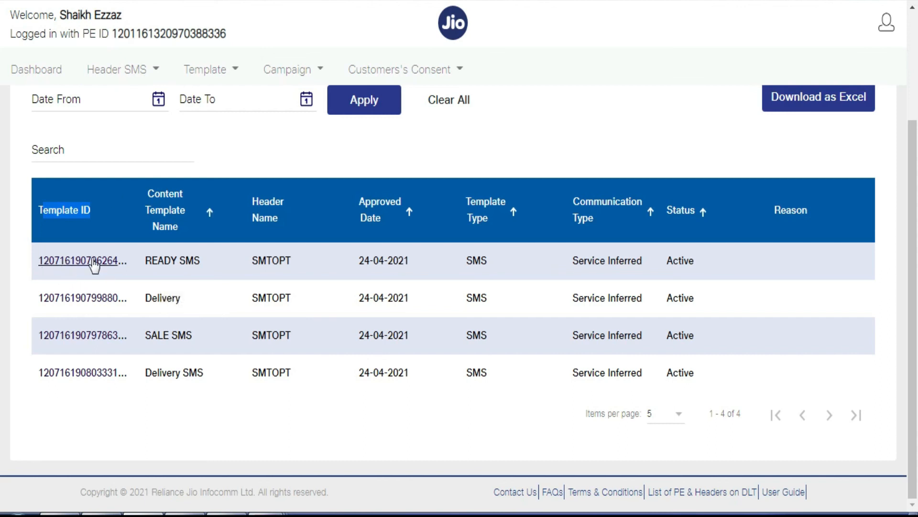
{"action": "scroll", "coordinate": [631, 206], "scroll_direction": "up", "scroll_amount": 3}
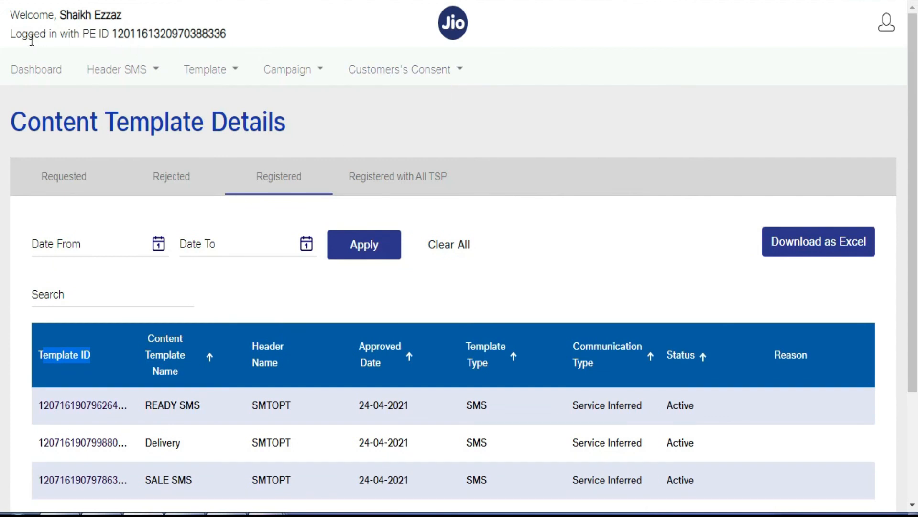
{"action": "left_click_drag", "start_coordinate": [11, 35], "coordinate": [234, 34]}
Switch to the Lens Look Up application and load the SMS format in a freshly opened SMS Configuration dialog
{"action": "key", "text": "ctrl+Tab"}
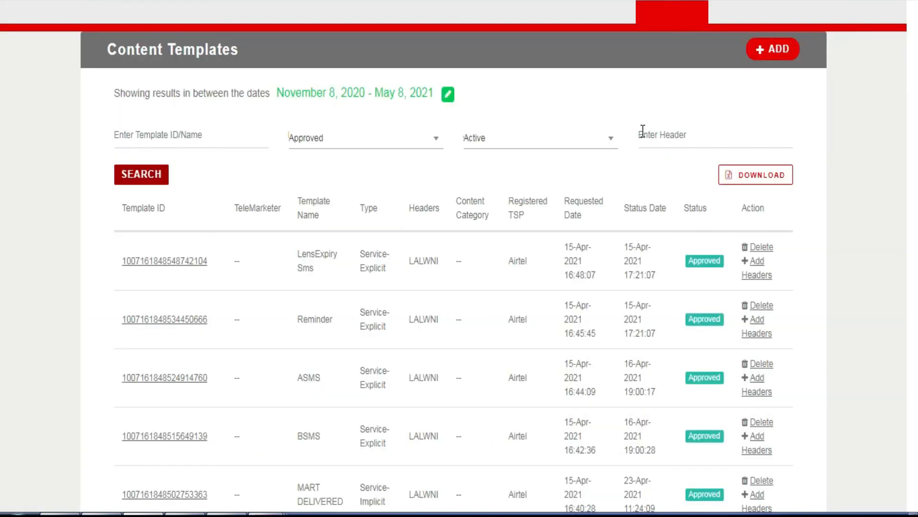
{"action": "scroll", "coordinate": [648, 134], "scroll_direction": "up", "scroll_amount": 2}
{"action": "scroll", "coordinate": [644, 114], "scroll_direction": "down", "scroll_amount": 2}
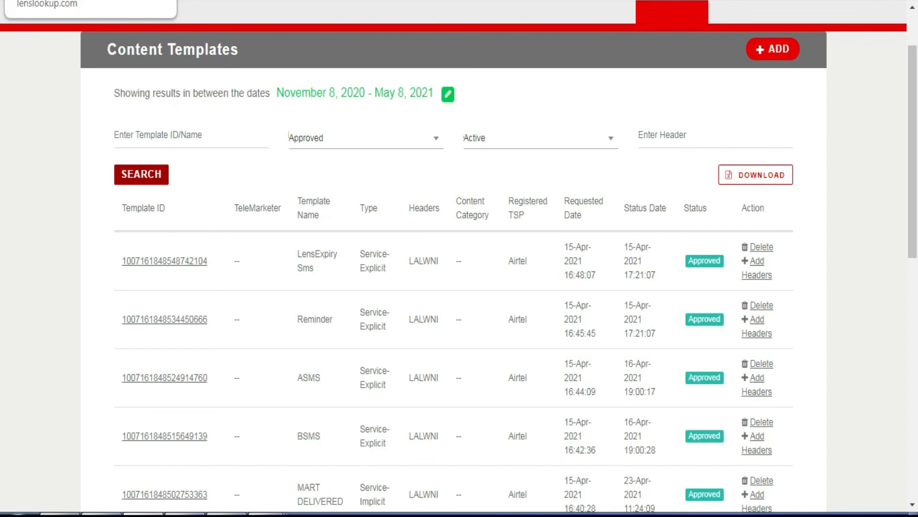
{"action": "left_click", "coordinate": [201, 1]}
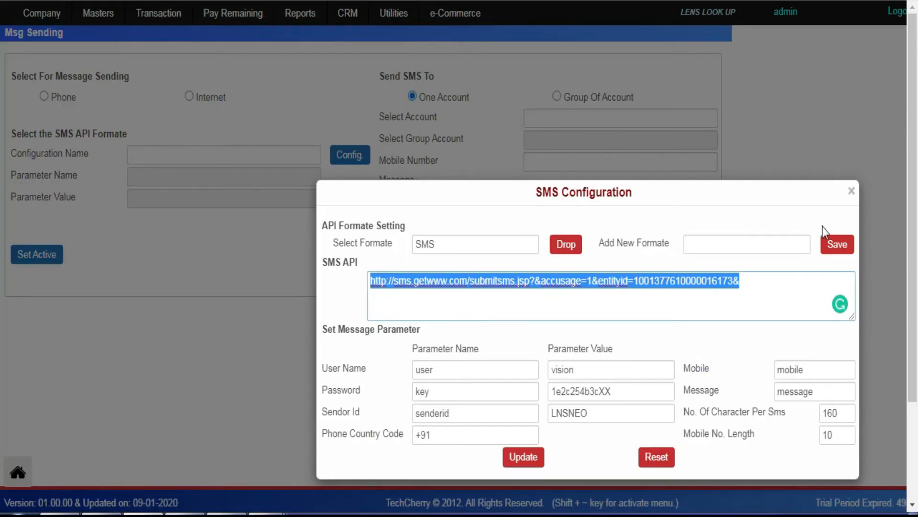
{"action": "left_click", "coordinate": [850, 194]}
{"action": "left_click", "coordinate": [394, 13]}
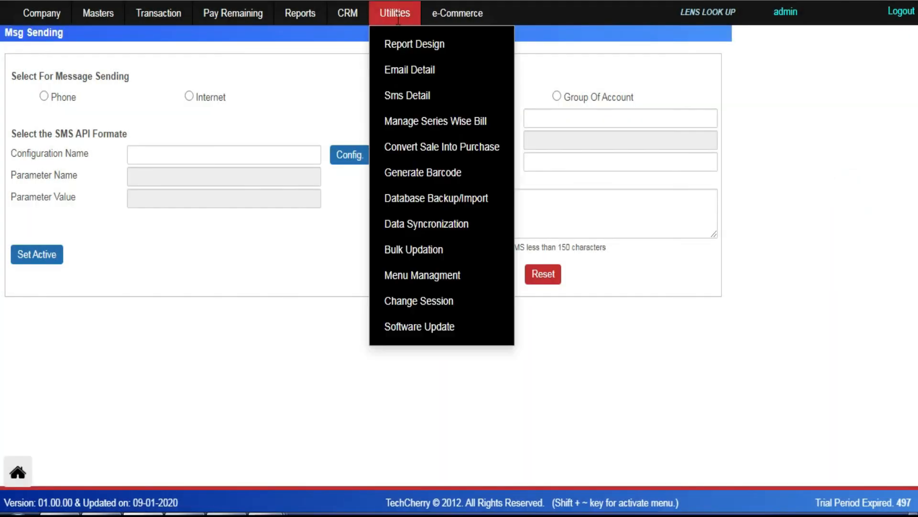
{"action": "mouse_move", "coordinate": [474, 106]}
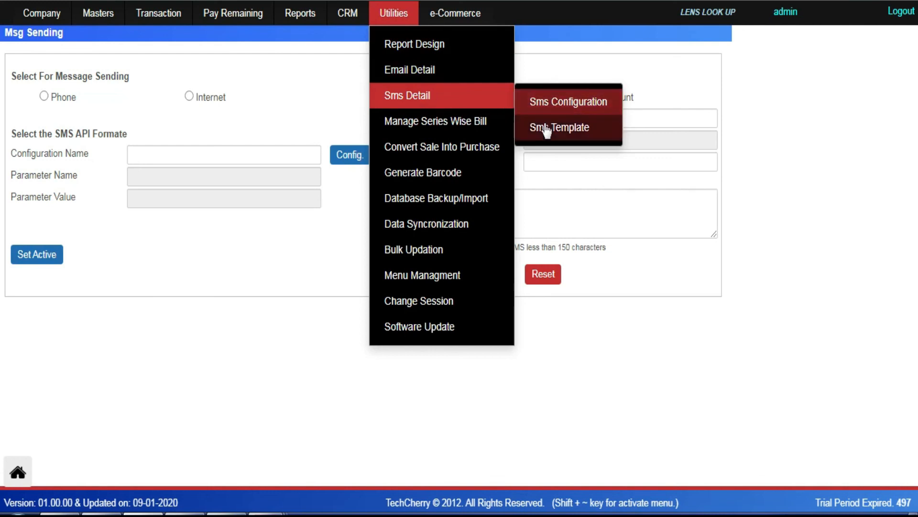
{"action": "left_click", "coordinate": [547, 99]}
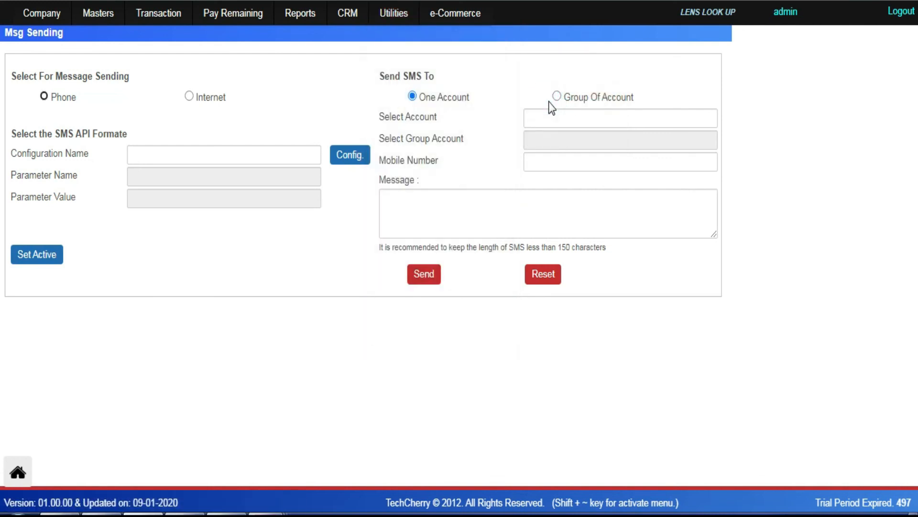
{"action": "left_click", "coordinate": [349, 155]}
{"action": "left_click", "coordinate": [476, 244]}
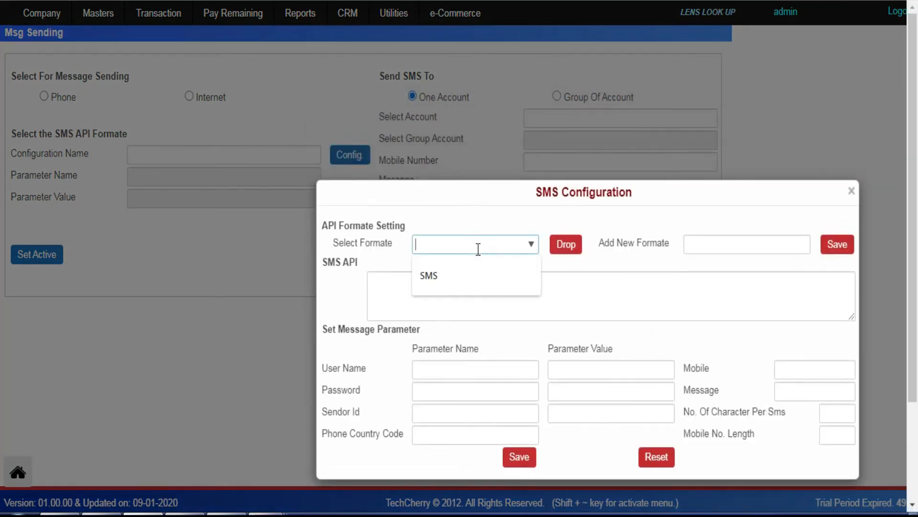
{"action": "left_click", "coordinate": [458, 274]}
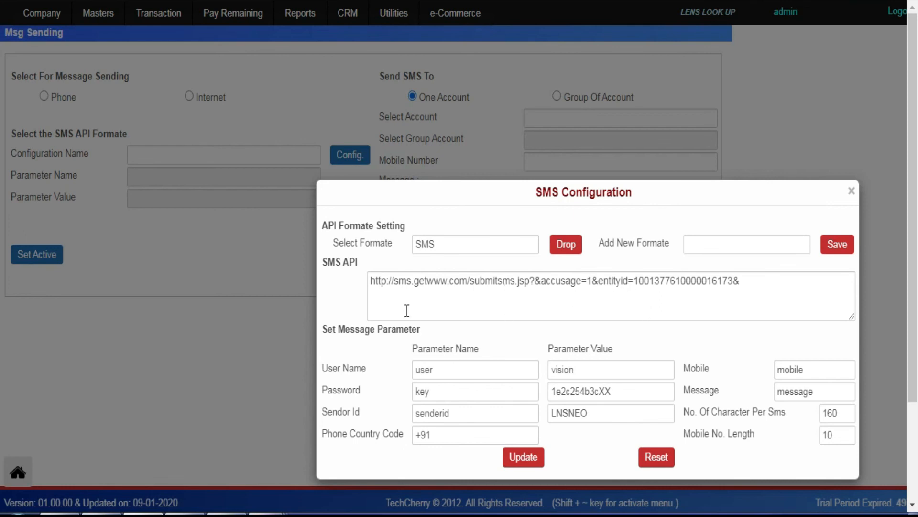
Highlight the SMS API label and the entityid parameter with its value in the API URL
{"action": "triple_click", "coordinate": [325, 262]}
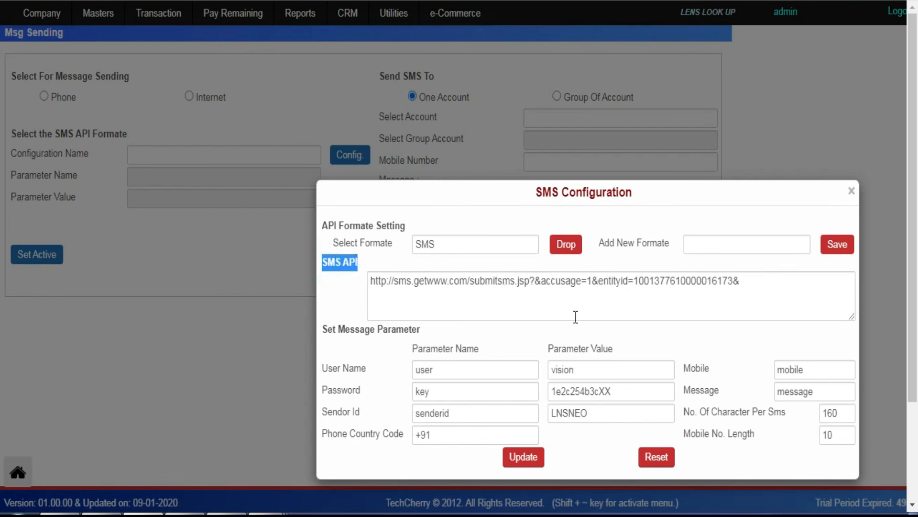
{"action": "triple_click", "coordinate": [601, 281]}
{"action": "left_click", "coordinate": [600, 282]}
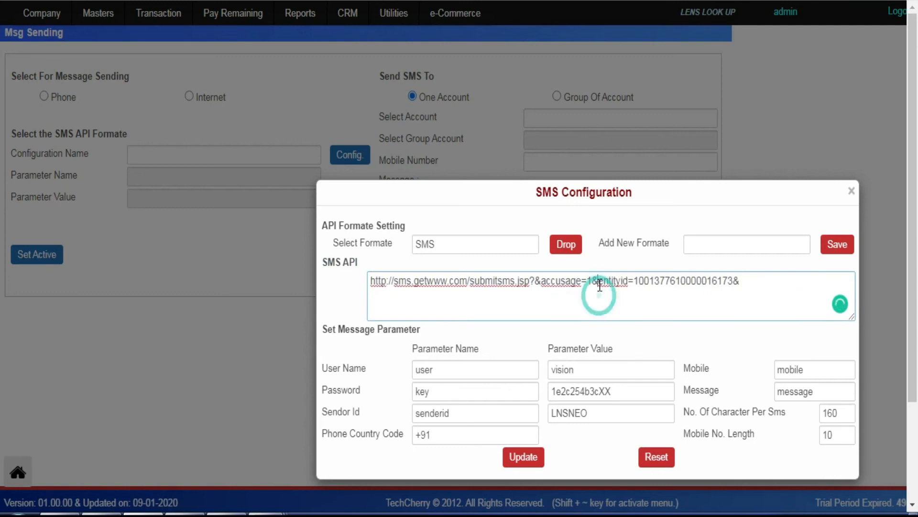
{"action": "left_click_drag", "start_coordinate": [599, 282], "coordinate": [739, 282]}
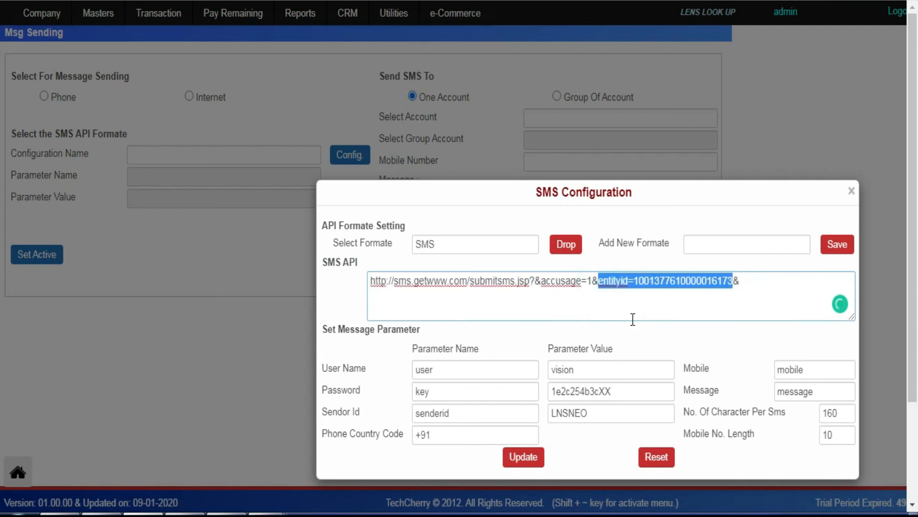
{"action": "left_click", "coordinate": [632, 318]}
{"action": "left_click_drag", "start_coordinate": [599, 281], "coordinate": [745, 282]}
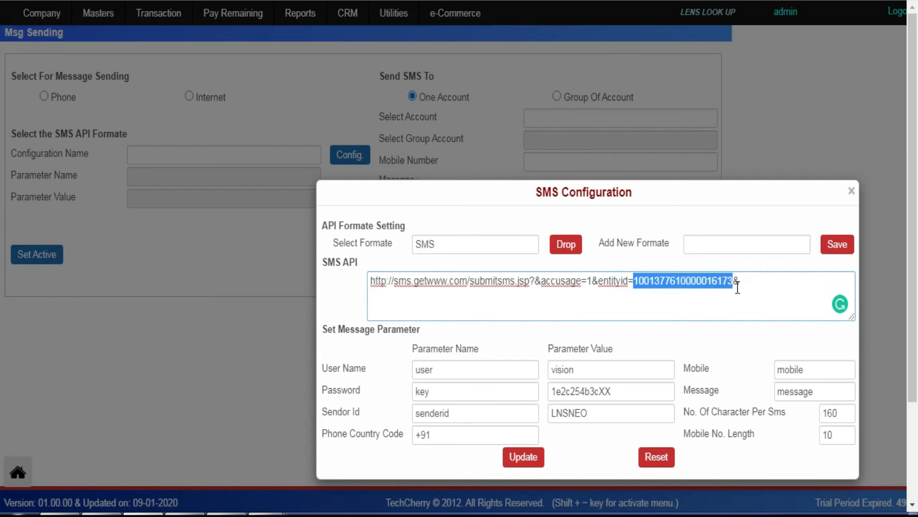
Close the SMS Configuration dialog and open the Sms Template page
{"action": "left_click", "coordinate": [852, 192]}
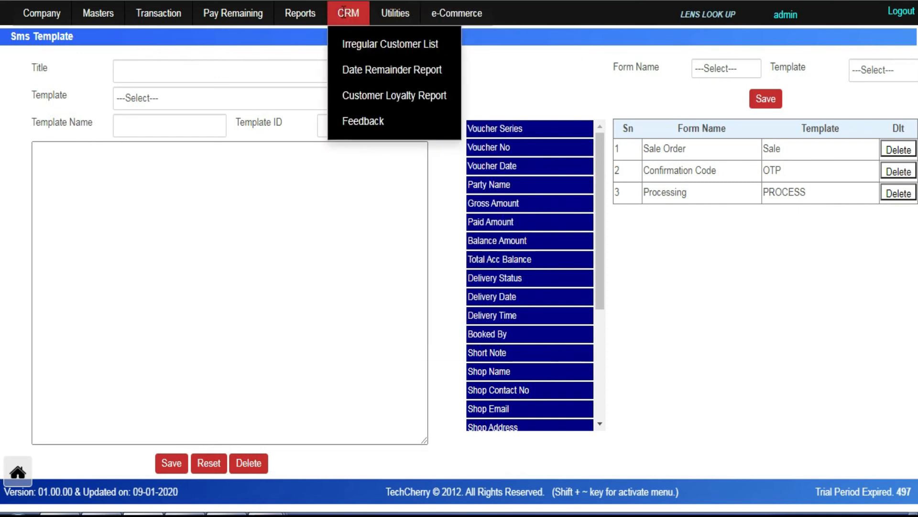
{"action": "left_click", "coordinate": [388, 15]}
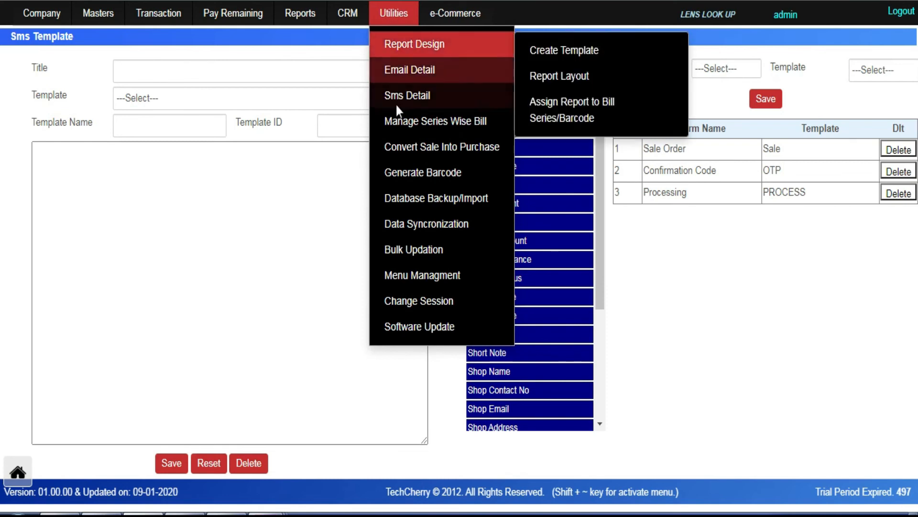
{"action": "mouse_move", "coordinate": [431, 97]}
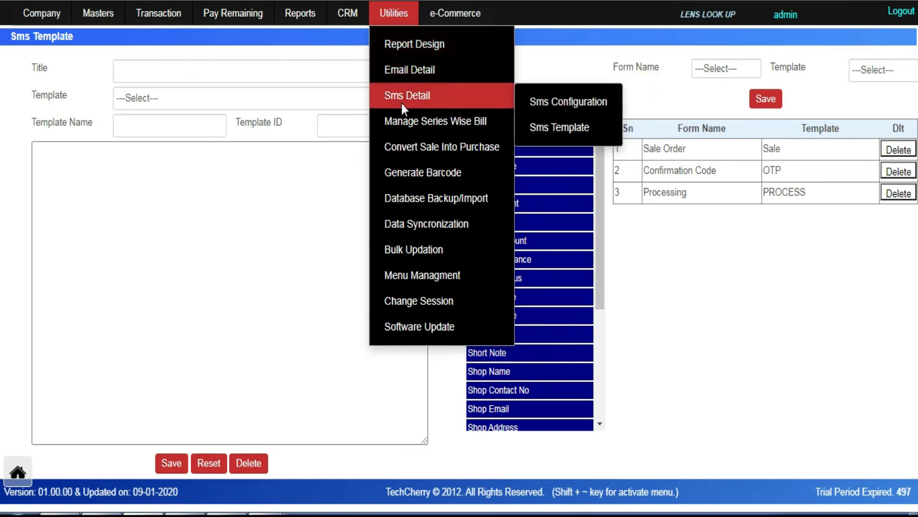
{"action": "left_click", "coordinate": [564, 133]}
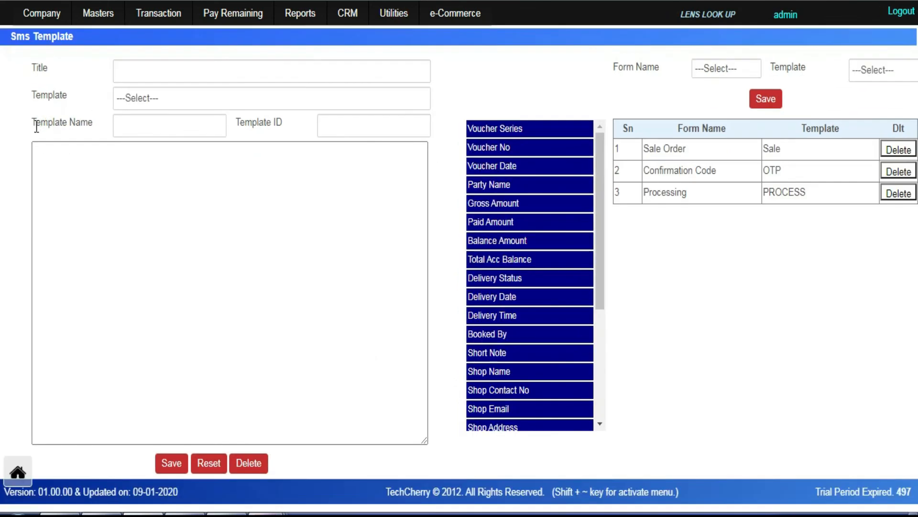
Highlight the Template Name and Template ID labels and point out their empty entry fields
{"action": "left_click_drag", "start_coordinate": [35, 126], "coordinate": [133, 126]}
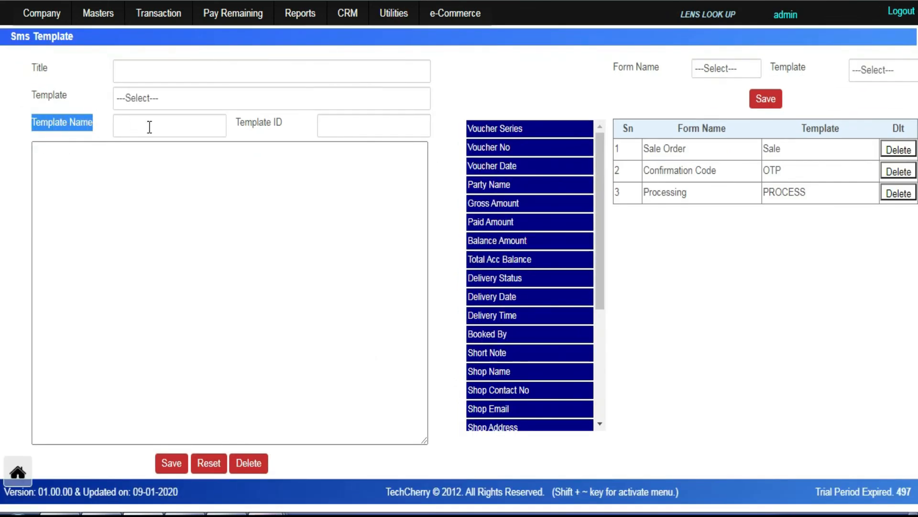
{"action": "left_click_drag", "start_coordinate": [238, 126], "coordinate": [288, 129]}
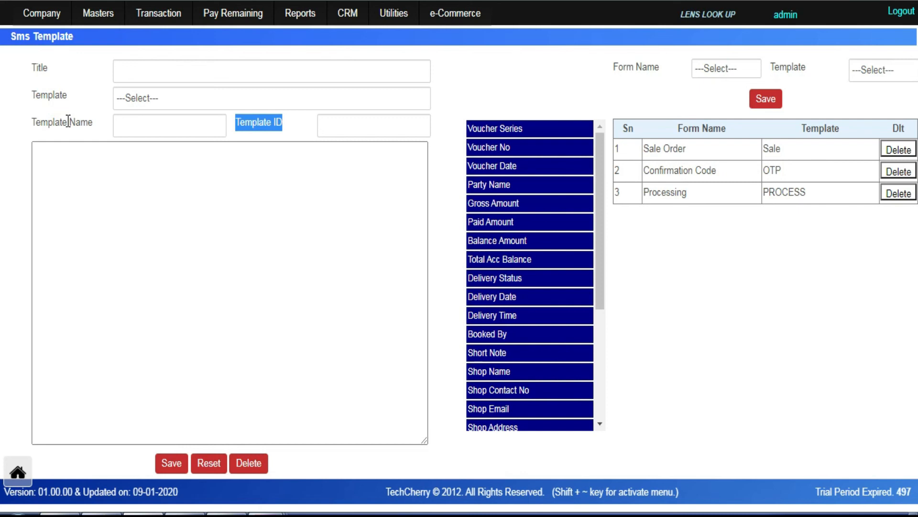
{"action": "left_click", "coordinate": [123, 126]}
{"action": "left_click", "coordinate": [347, 119]}
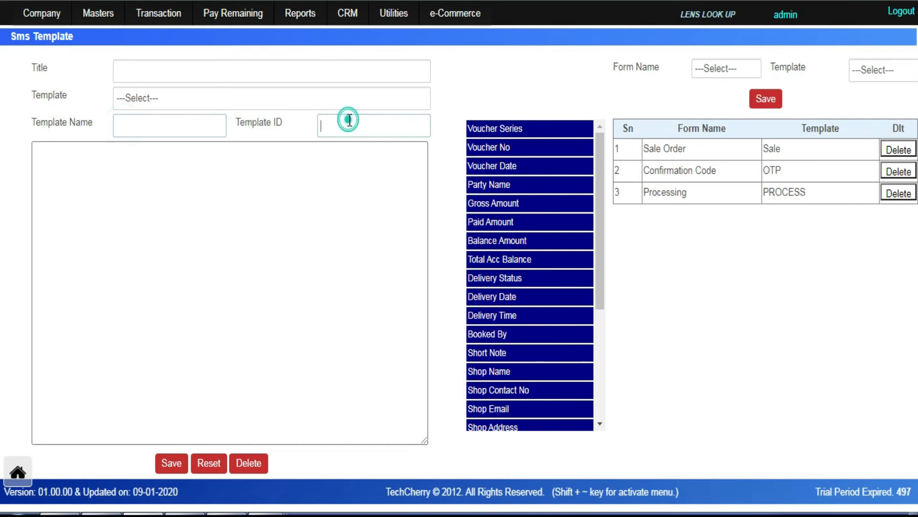
Load the Sale template and examine its message text, Template Name and Template ID fields
{"action": "left_click", "coordinate": [153, 101]}
{"action": "left_click", "coordinate": [148, 134]}
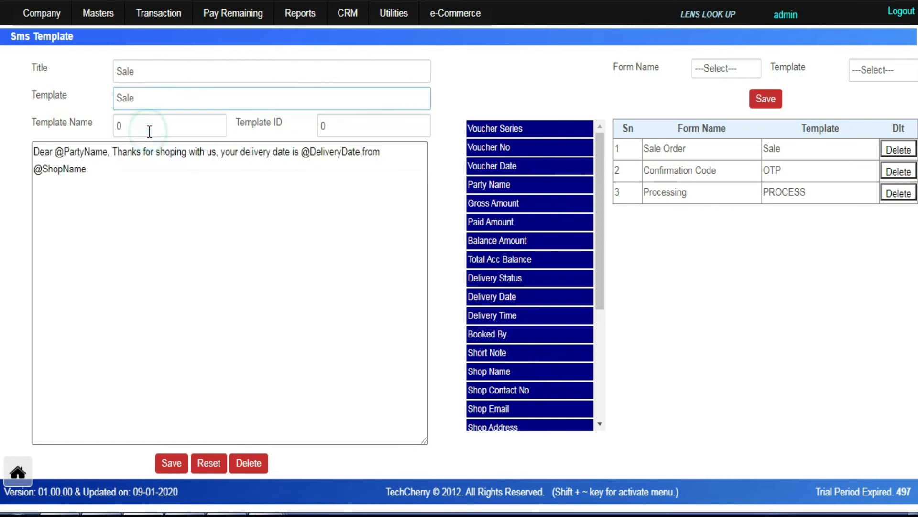
{"action": "left_click_drag", "start_coordinate": [103, 171], "coordinate": [27, 148]}
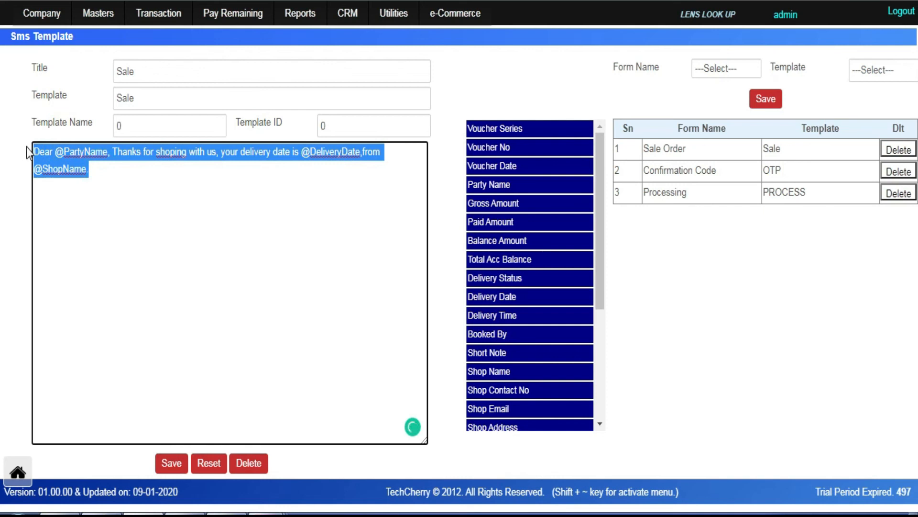
{"action": "left_click", "coordinate": [110, 175]}
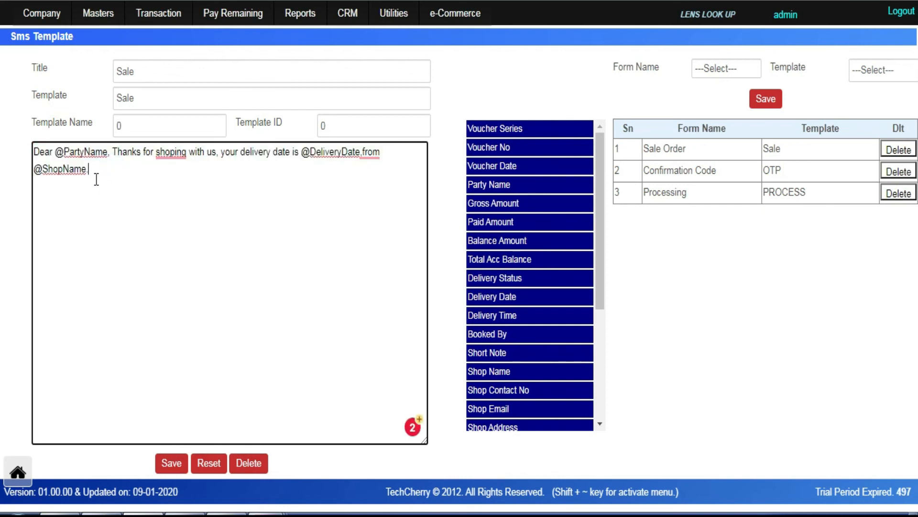
{"action": "left_click", "coordinate": [136, 126]}
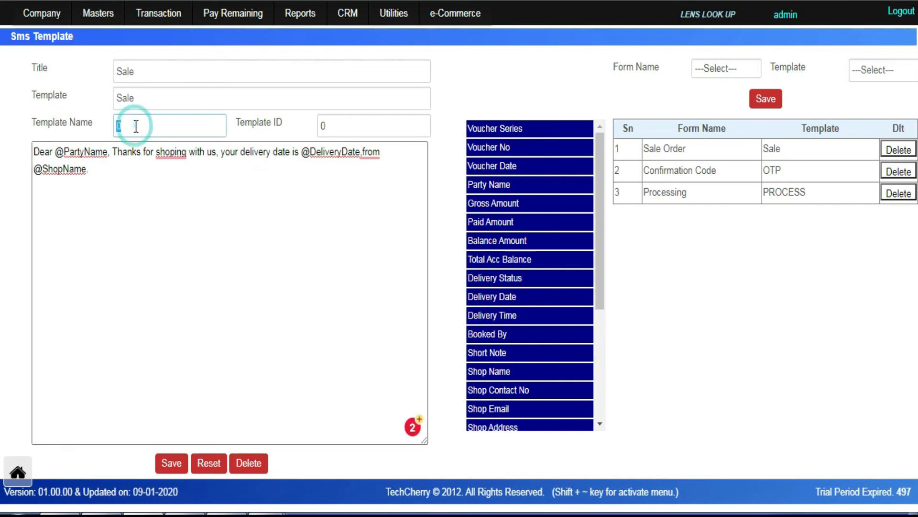
{"action": "left_click", "coordinate": [337, 126]}
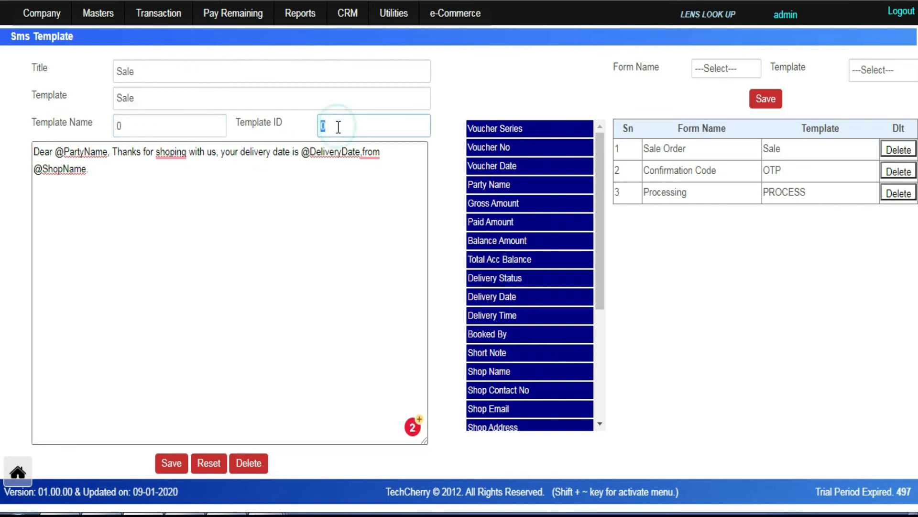
Load the PROCESS template and highlight its Template Name label and the tempid value
{"action": "left_click", "coordinate": [169, 71]}
{"action": "left_click", "coordinate": [138, 97]}
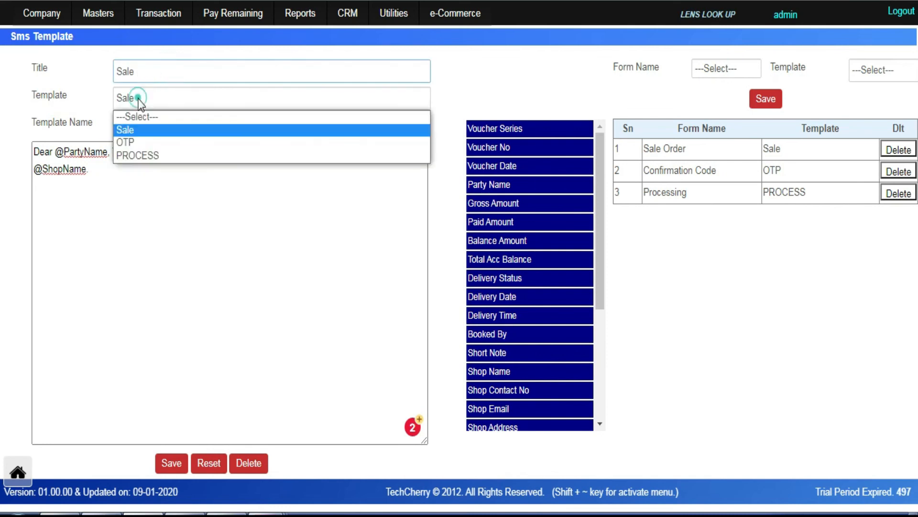
{"action": "left_click", "coordinate": [137, 142]}
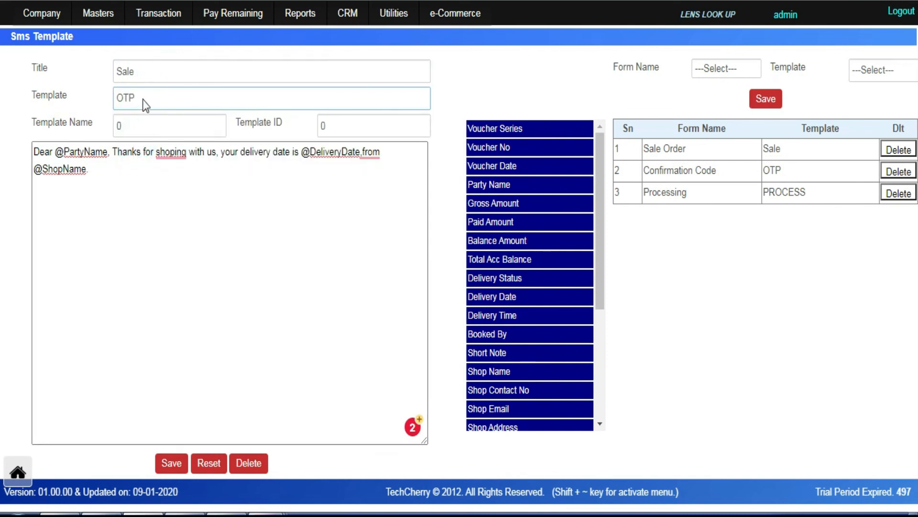
{"action": "left_click", "coordinate": [144, 98]}
{"action": "left_click", "coordinate": [139, 155]}
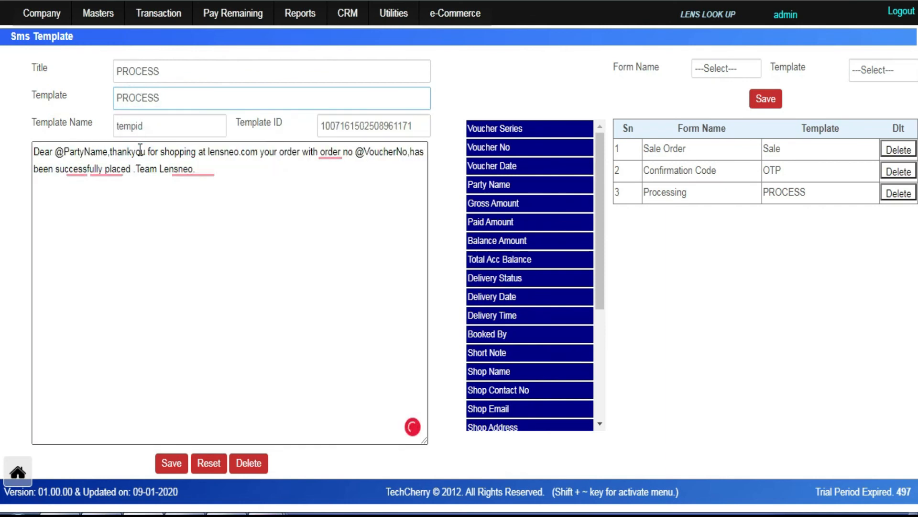
{"action": "left_click_drag", "start_coordinate": [32, 126], "coordinate": [89, 128]}
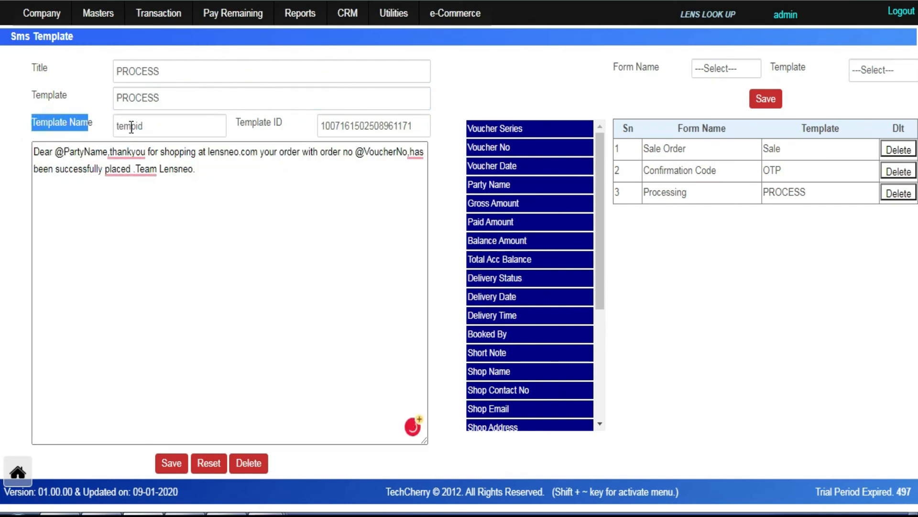
{"action": "double_click", "coordinate": [131, 125]}
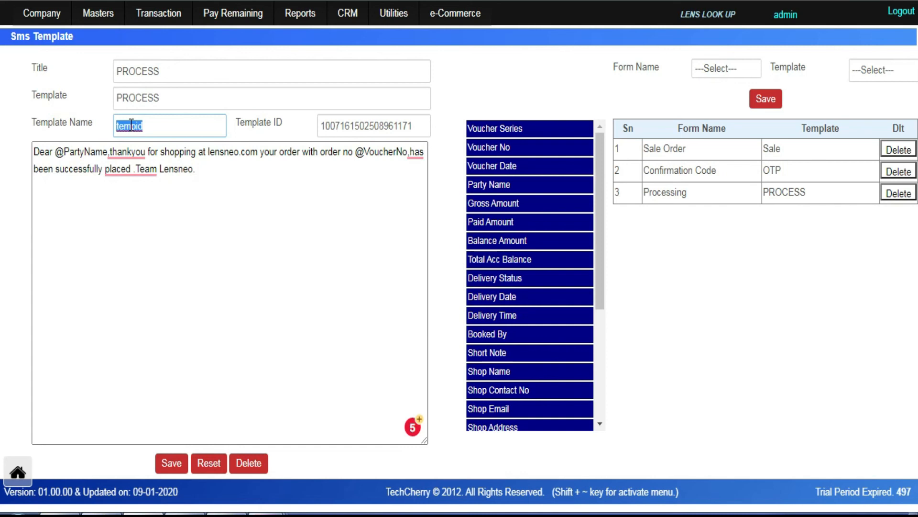
{"action": "left_click_drag", "start_coordinate": [48, 124], "coordinate": [84, 124]}
{"action": "double_click", "coordinate": [130, 126]}
Switch to the operator portal's Content Templates list and highlight the Reminder template's ID and the Template ID column heading
{"action": "key", "text": "alt+Tab"}
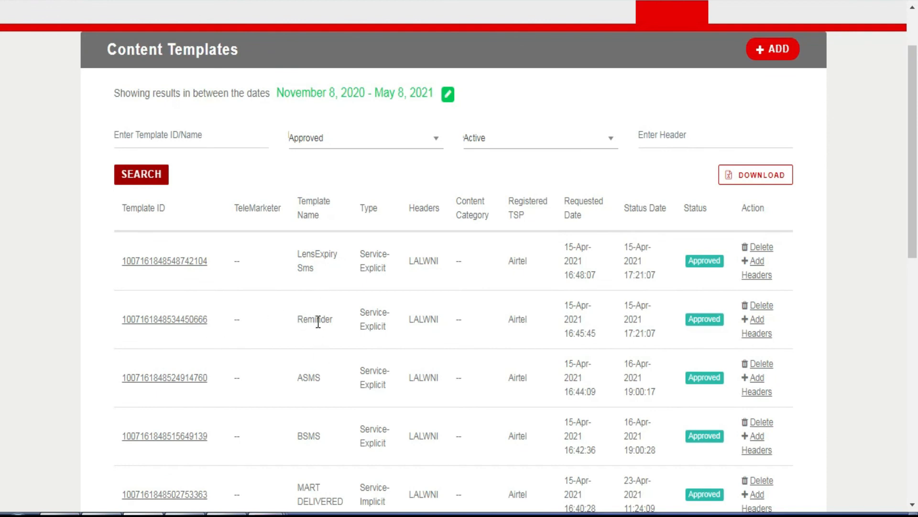
{"action": "left_click_drag", "start_coordinate": [107, 325], "coordinate": [190, 330]}
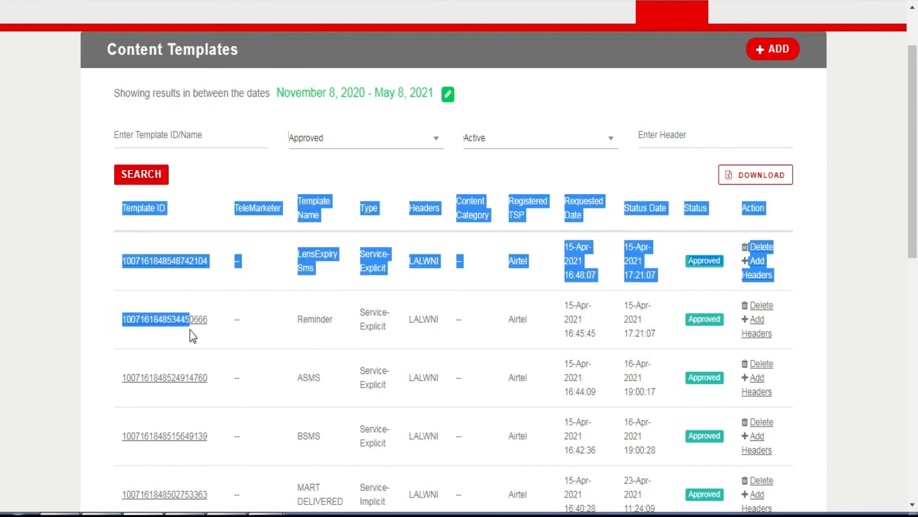
{"action": "left_click", "coordinate": [222, 339]}
{"action": "left_click_drag", "start_coordinate": [122, 326], "coordinate": [158, 329]}
{"action": "left_click_drag", "start_coordinate": [116, 211], "coordinate": [168, 216]}
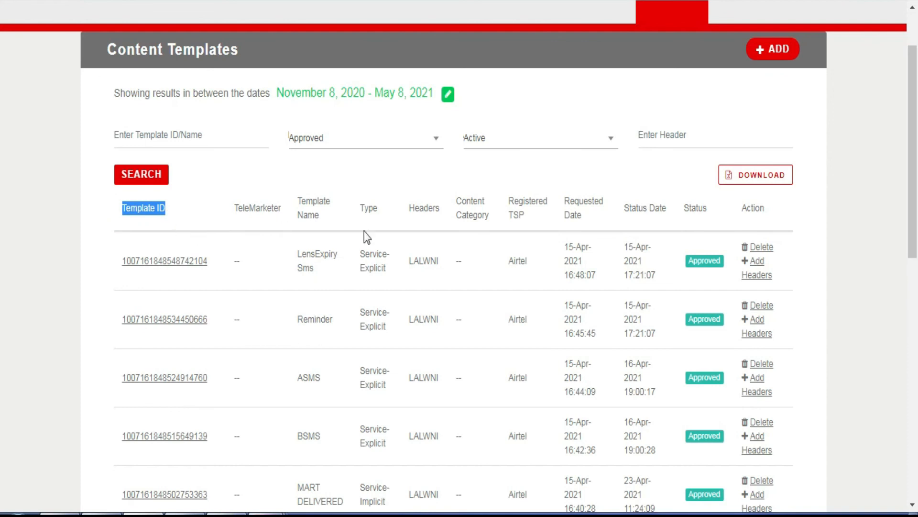
Return to Lens Look Up and highlight the Template ID value of the PROCESS template
{"action": "key", "text": "alt+Tab"}
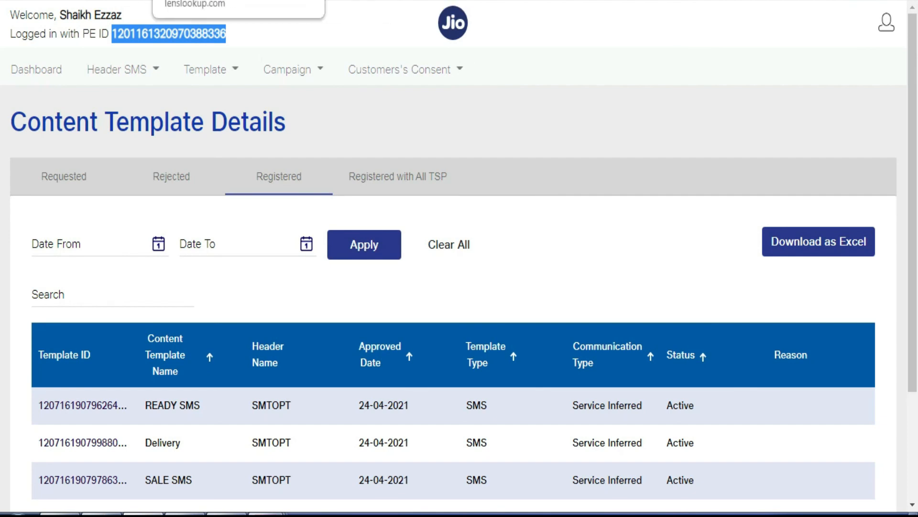
{"action": "key", "text": "alt+Tab"}
{"action": "key", "text": "ctrl+Tab"}
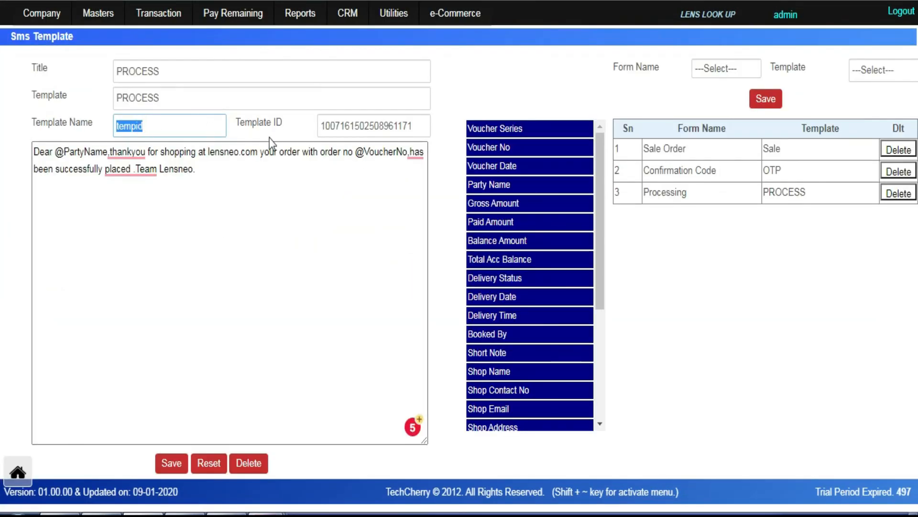
{"action": "double_click", "coordinate": [346, 125]}
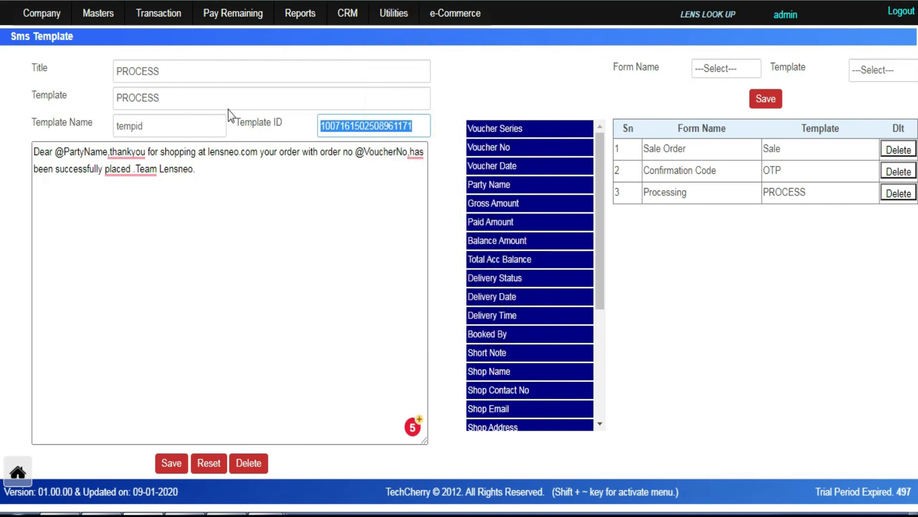
Load the OTP template and examine its Template Name and Template ID values
{"action": "left_click", "coordinate": [197, 96]}
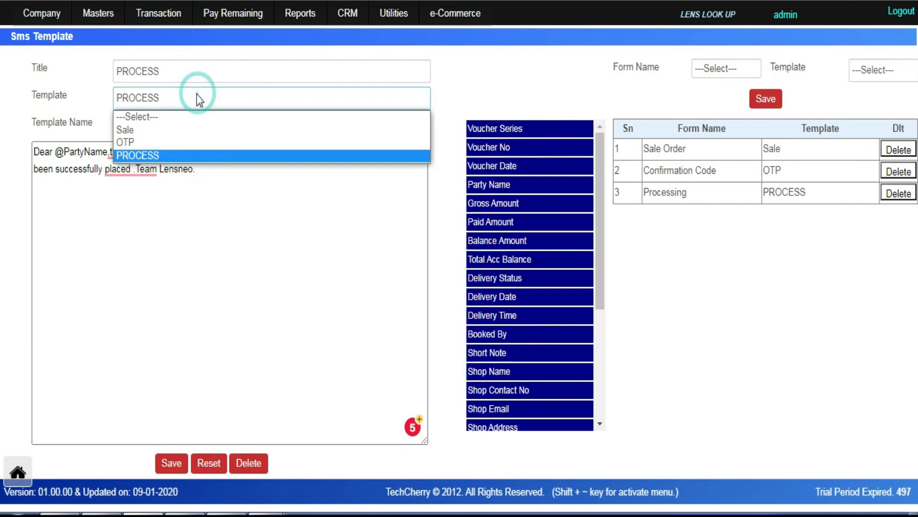
{"action": "left_click", "coordinate": [165, 144]}
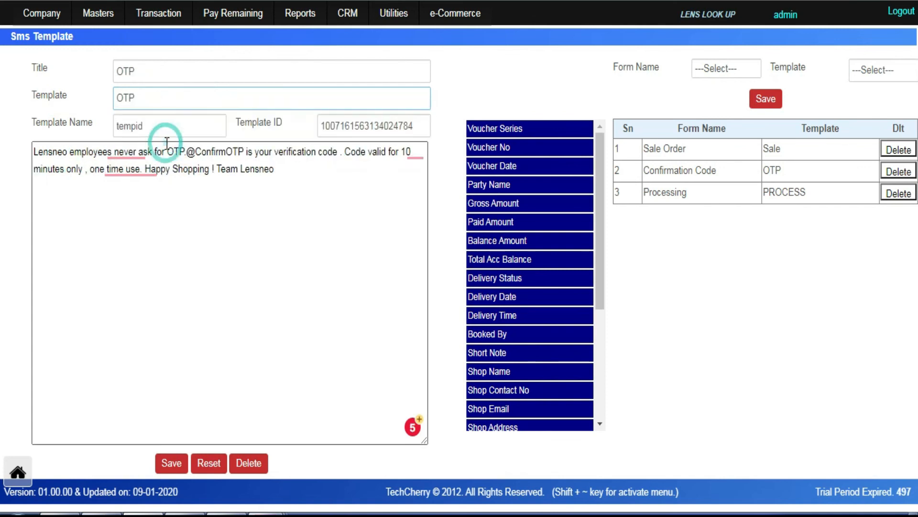
{"action": "double_click", "coordinate": [156, 124]}
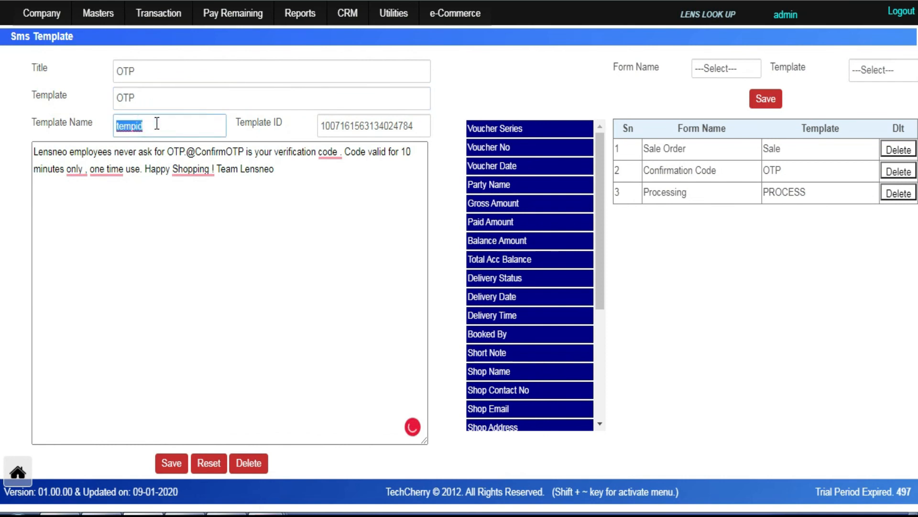
{"action": "left_click", "coordinate": [264, 123]}
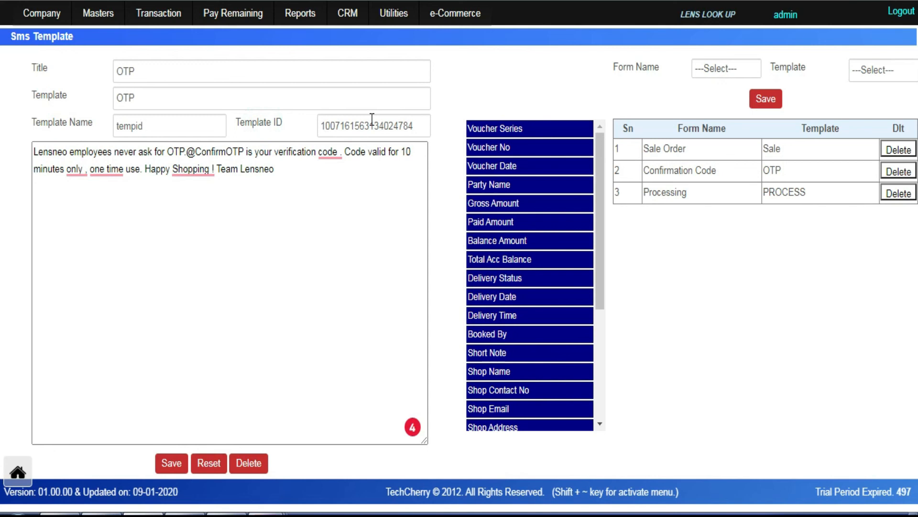
{"action": "double_click", "coordinate": [127, 130]}
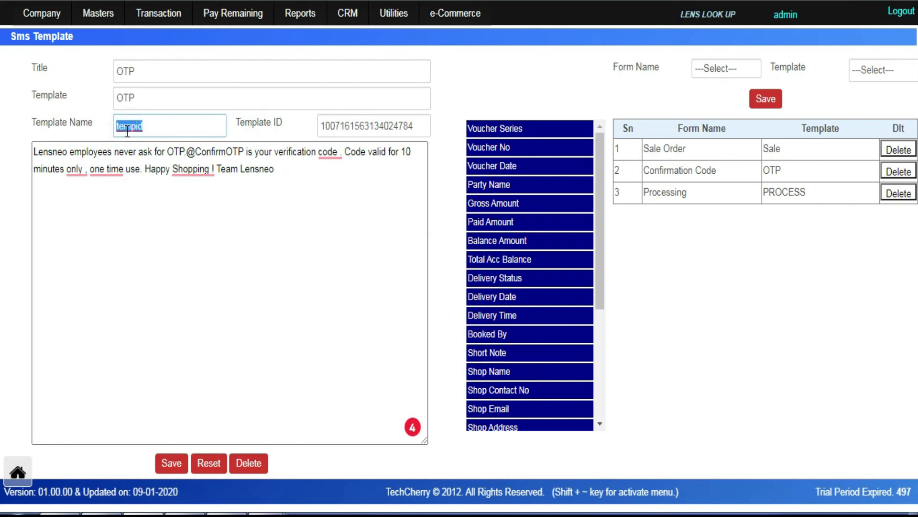
{"action": "double_click", "coordinate": [364, 125]}
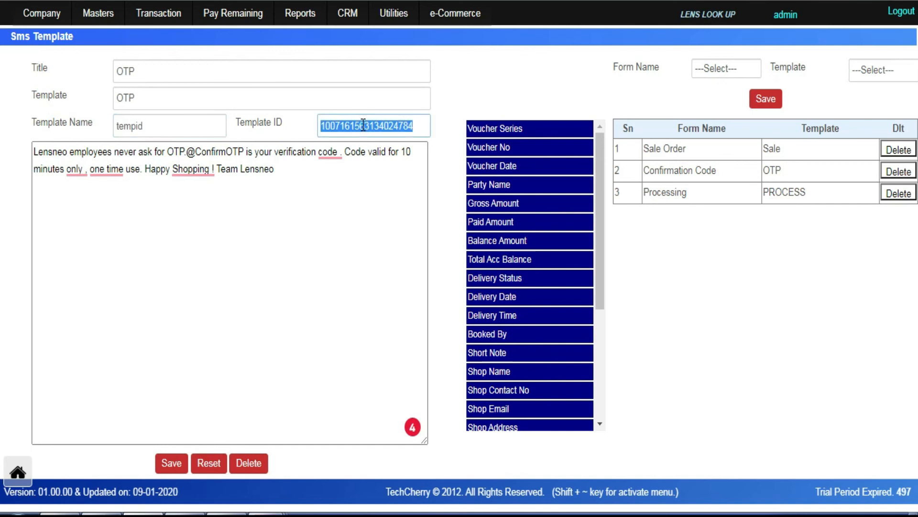
{"action": "double_click", "coordinate": [126, 129]}
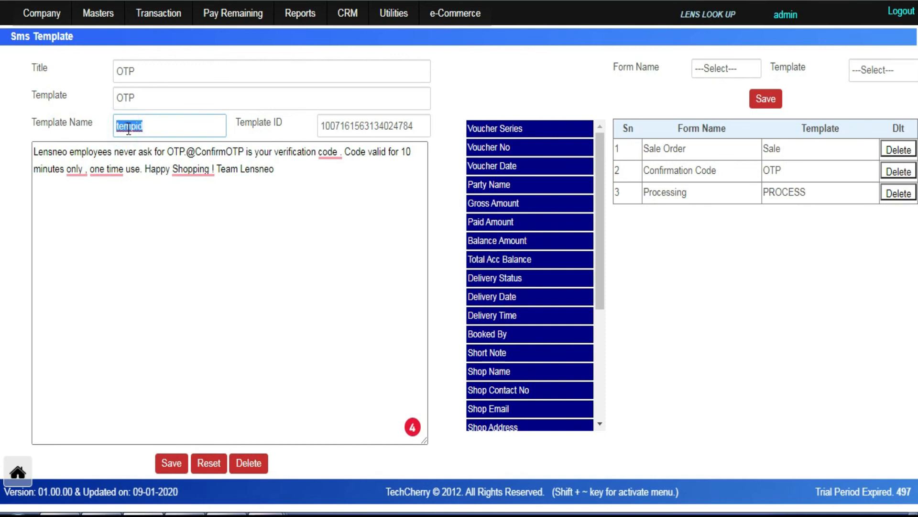
{"action": "double_click", "coordinate": [361, 126]}
Switch to the operator portal and highlight the Template ID of the LensExpiry Sms template
{"action": "key", "text": "alt+Tab"}
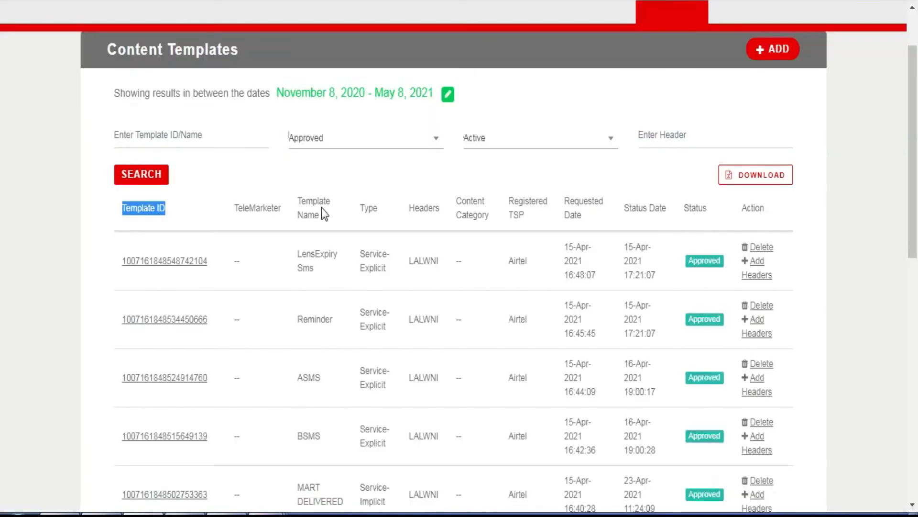
{"action": "left_click", "coordinate": [109, 269]}
{"action": "left_click_drag", "start_coordinate": [119, 269], "coordinate": [218, 275]}
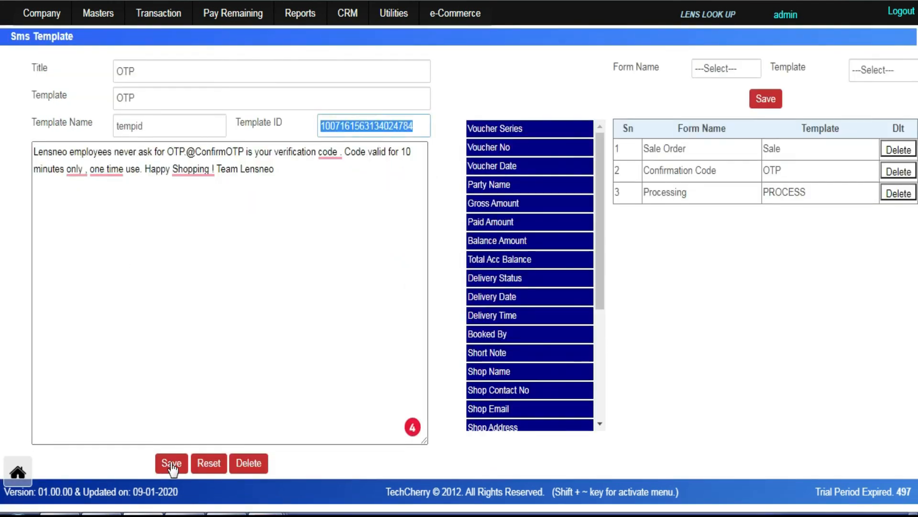
Back in Lens Look Up, look through the Form Name options and load the Sale template
{"action": "left_click", "coordinate": [734, 73]}
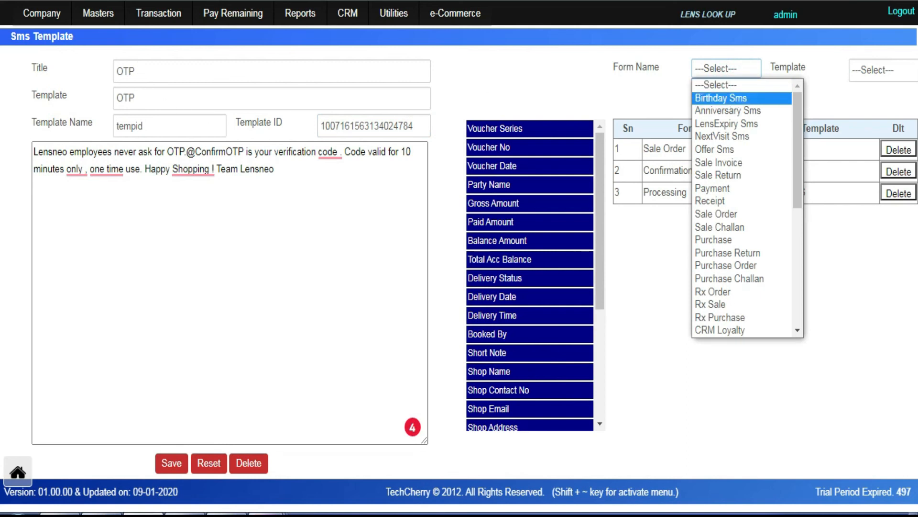
{"action": "left_click_drag", "start_coordinate": [797, 168], "coordinate": [813, 139]}
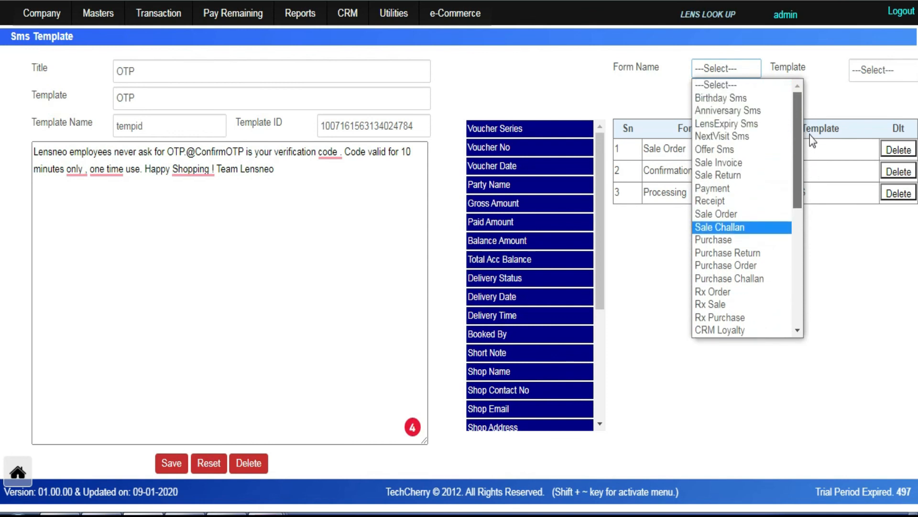
{"action": "left_click", "coordinate": [166, 96]}
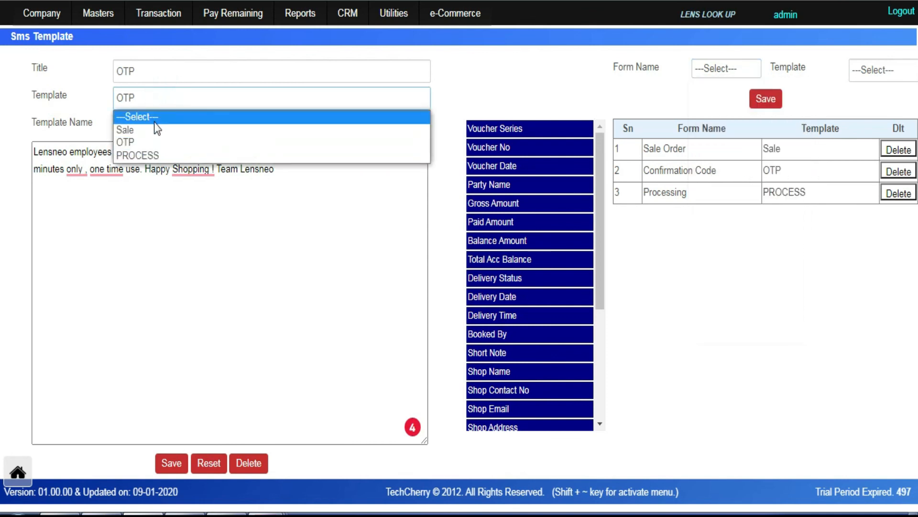
{"action": "left_click", "coordinate": [182, 131]}
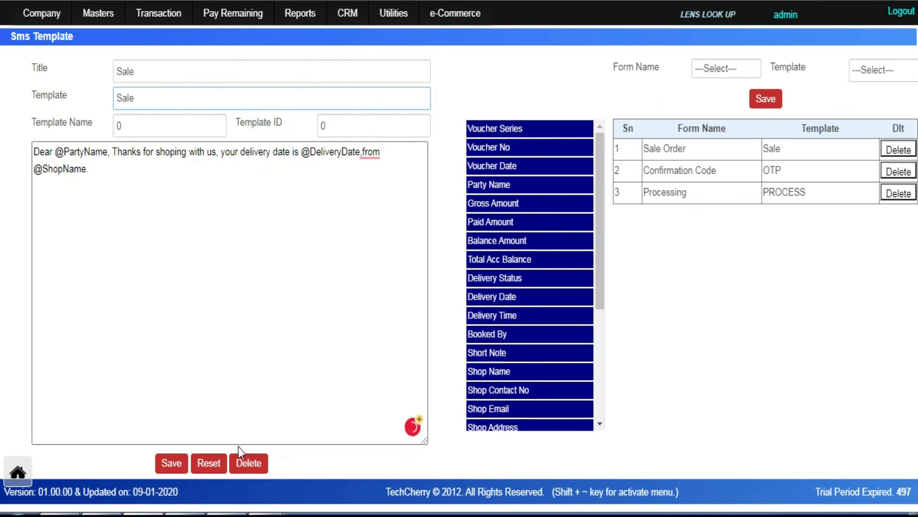
Choose the Sale Invoice form and the Sale template for the form-to-template assignment
{"action": "left_click", "coordinate": [726, 69]}
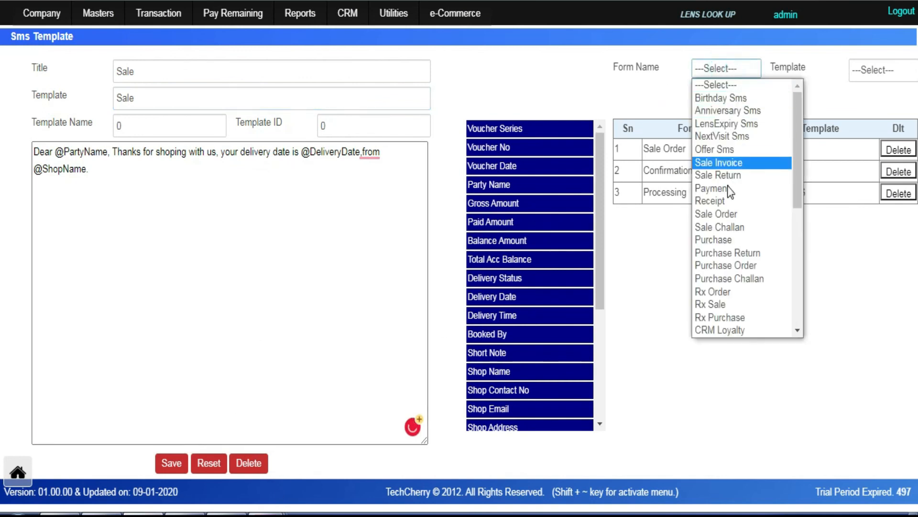
{"action": "left_click", "coordinate": [719, 163]}
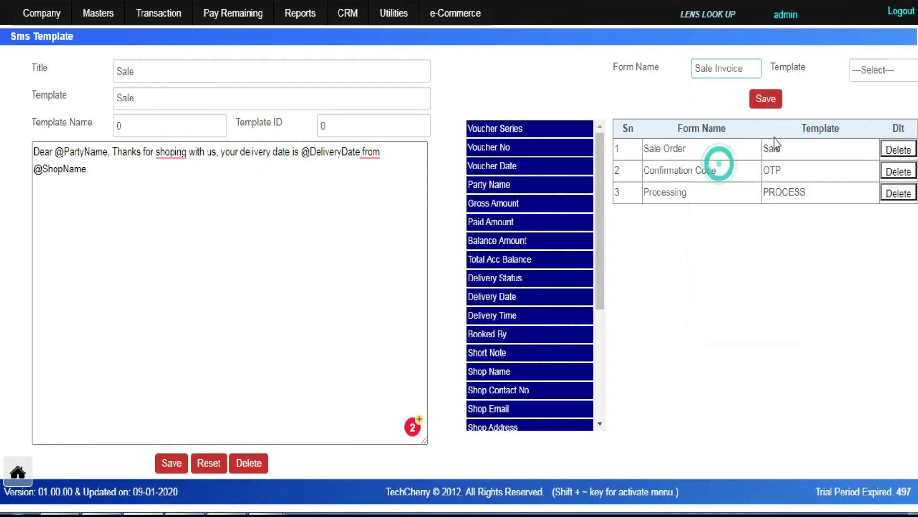
{"action": "left_click", "coordinate": [885, 70]}
{"action": "left_click", "coordinate": [881, 101]}
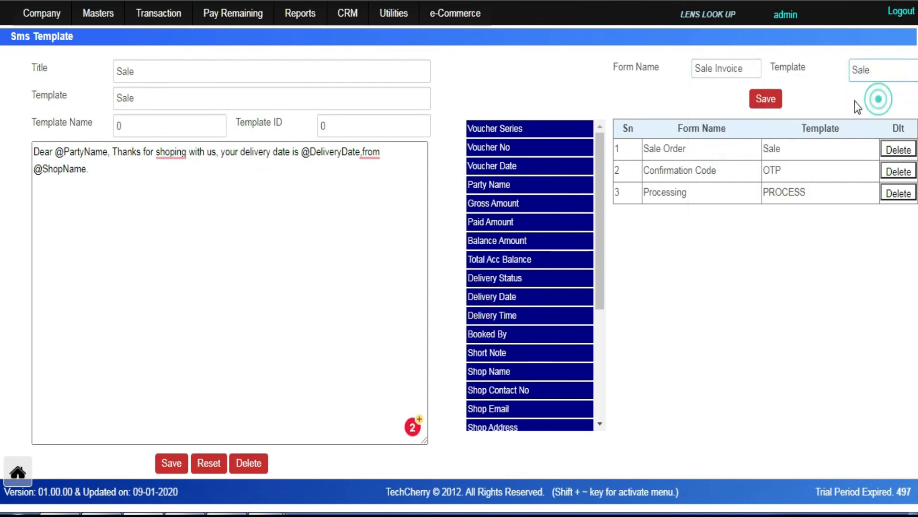